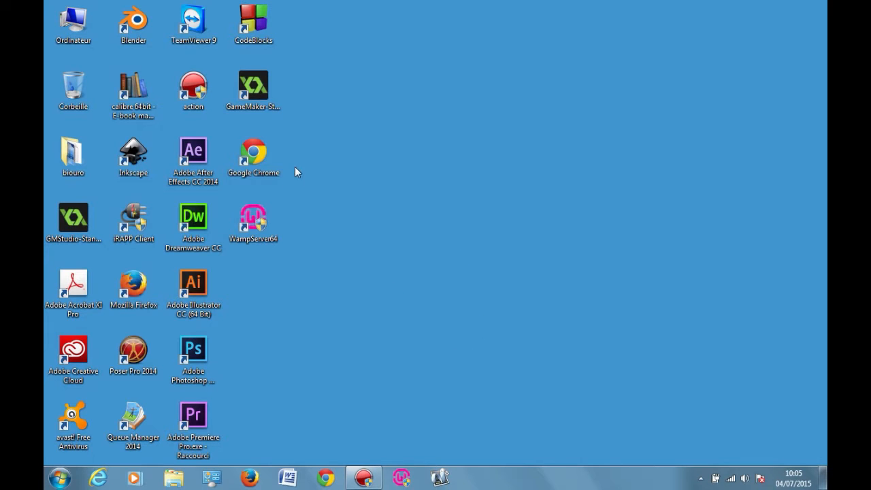
Open Google Chrome and load the Joomla administration page at localhost/monsitejoomla/administrator.
double_click(253, 155)
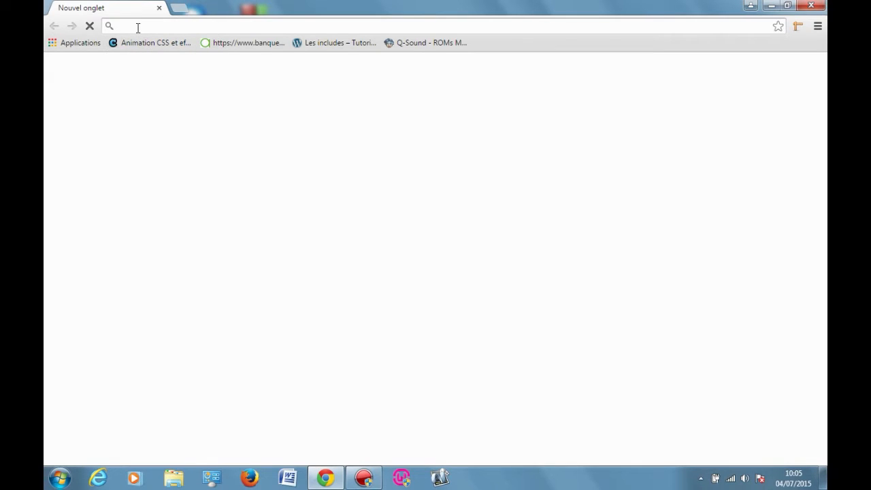
type("localh")
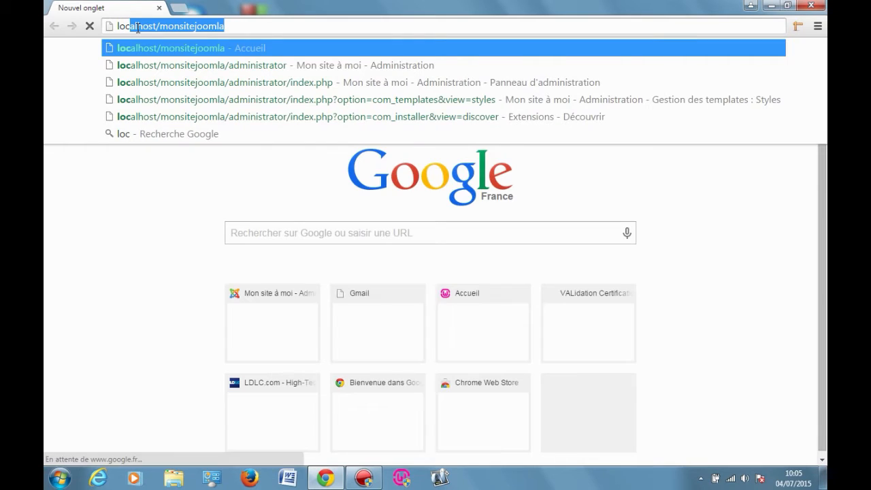
type("o")
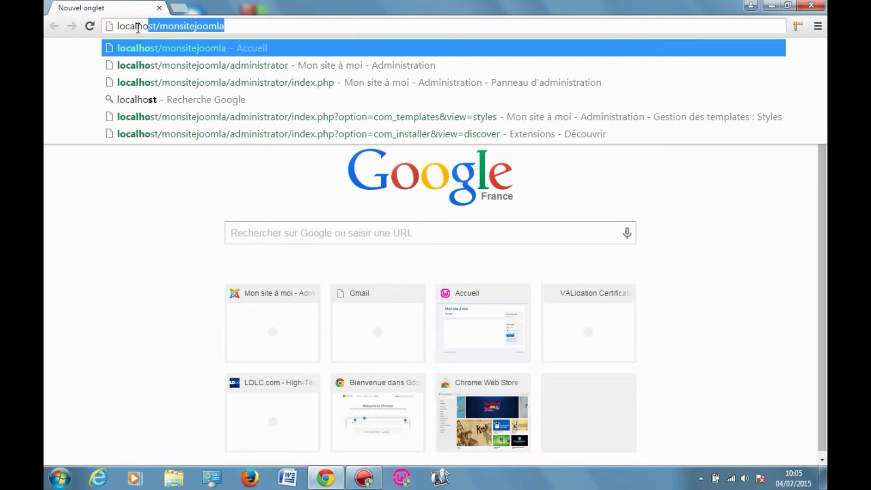
type("st/")
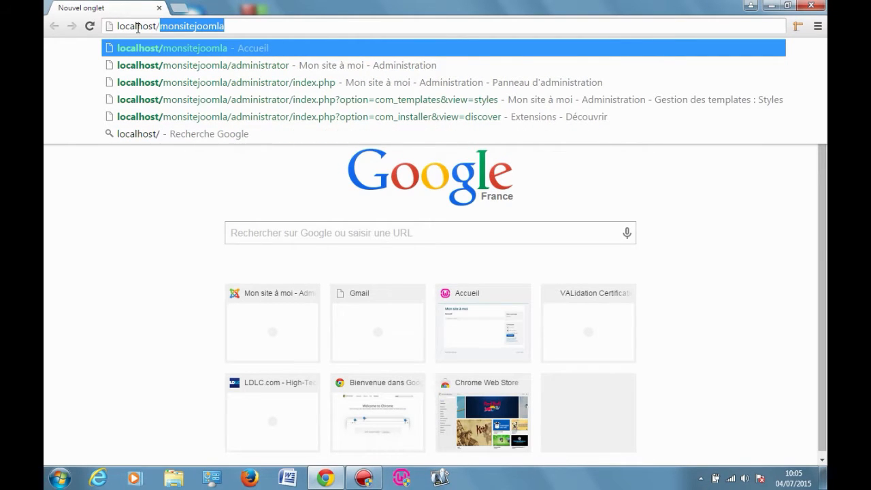
key("Right")
key("Return")
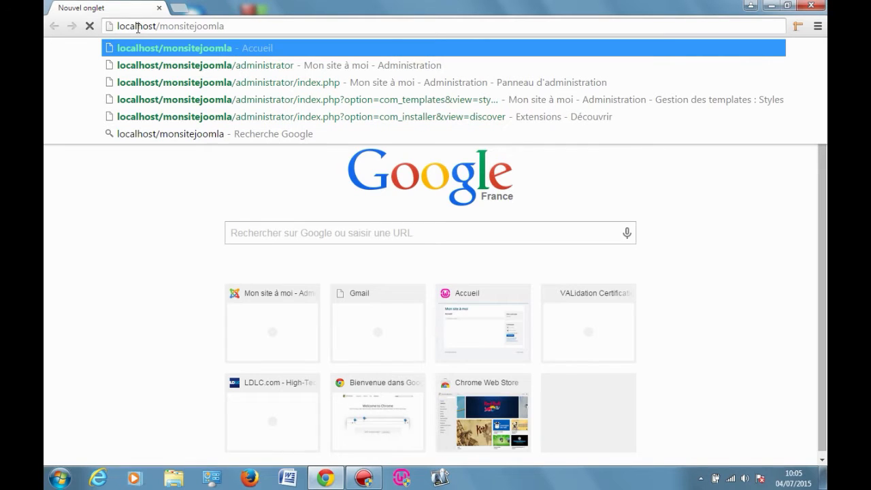
type("/")
key("Right")
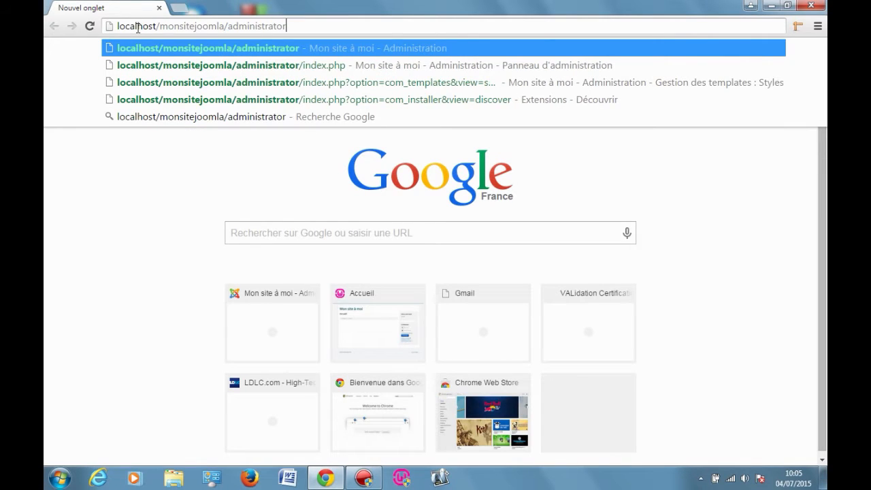
key("Return")
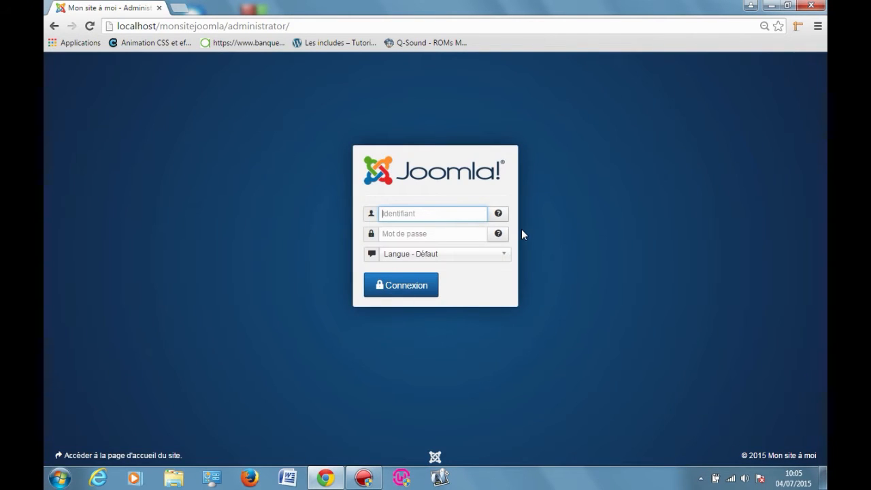
Log in to the administration with the username and account password, and decline saving the password in the browser.
left_click(433, 216)
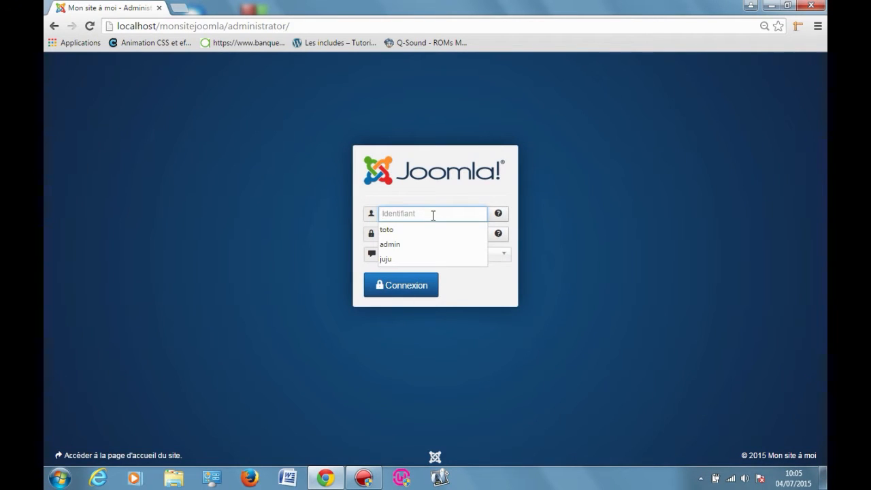
left_click(427, 229)
left_click(421, 233)
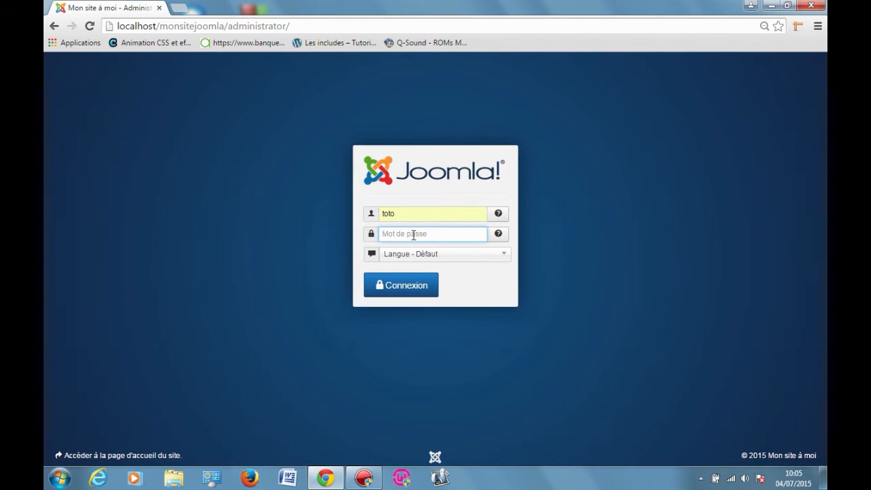
type("********")
key("Return")
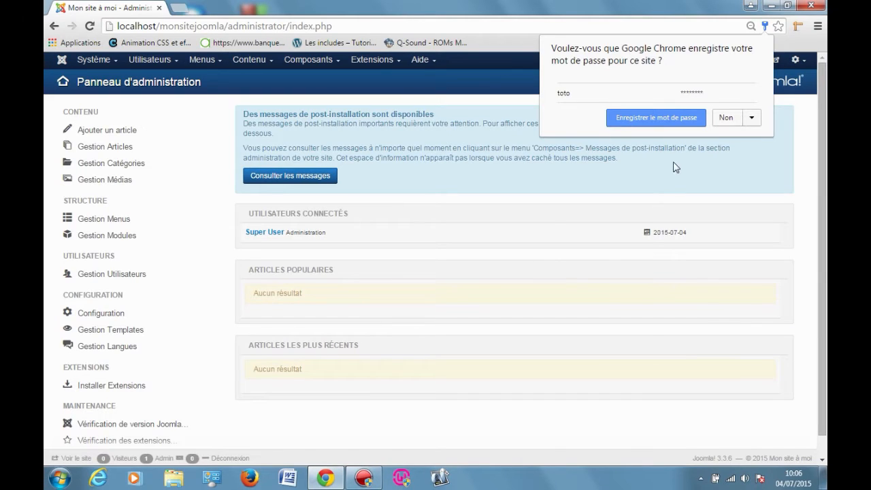
left_click(723, 118)
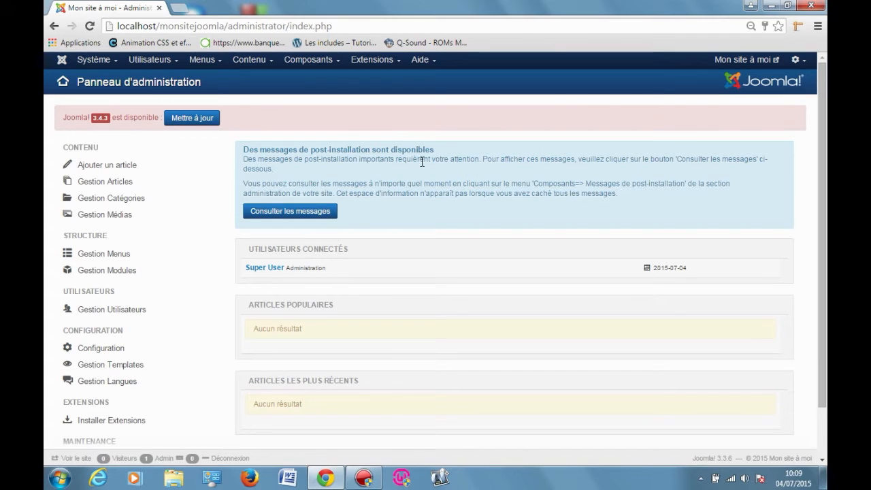
mouse_move(244, 149)
left_mouse_down()
mouse_move(349, 151)
mouse_move(274, 169)
mouse_move(630, 180)
left_mouse_up()
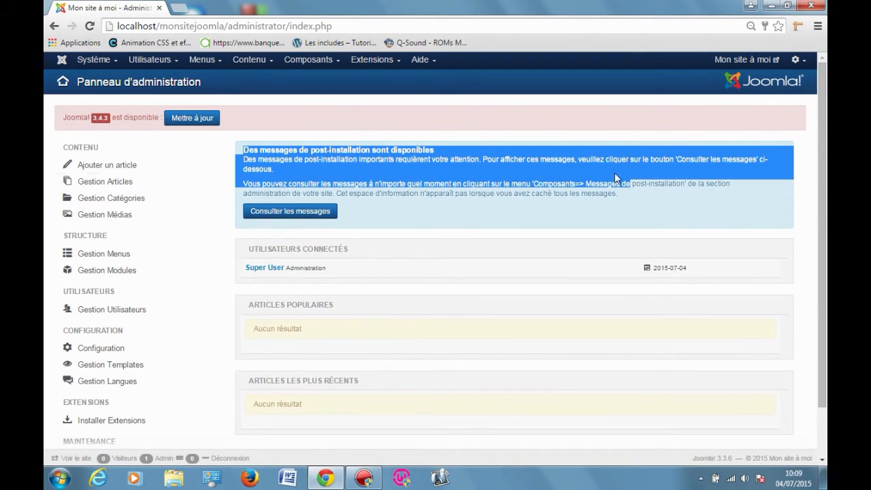
left_click(261, 165)
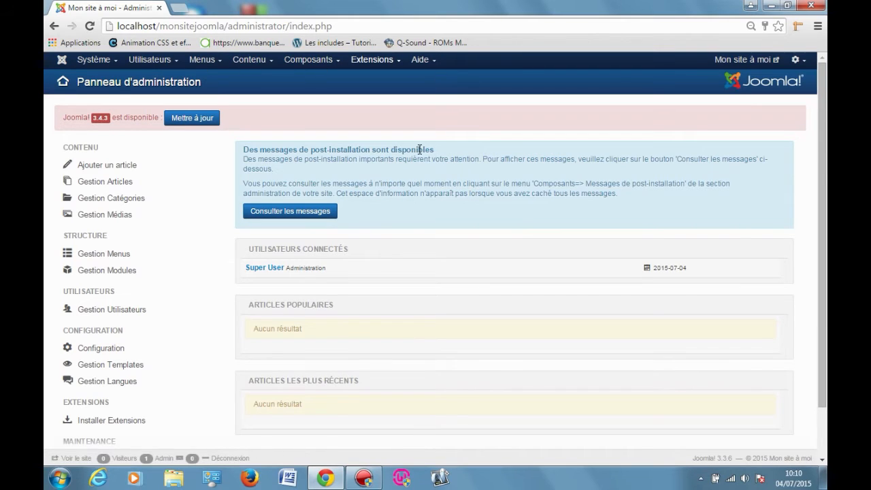
left_click(372, 61)
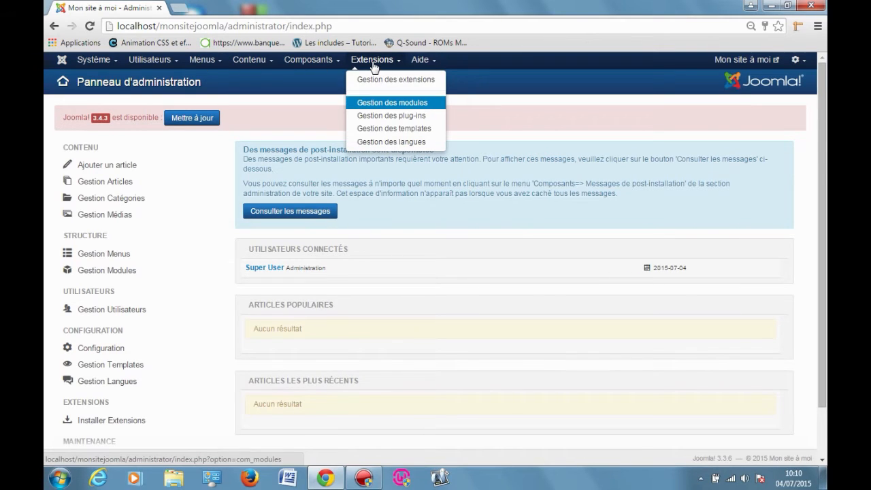
Open the article management page for the site's content.
left_click(261, 56)
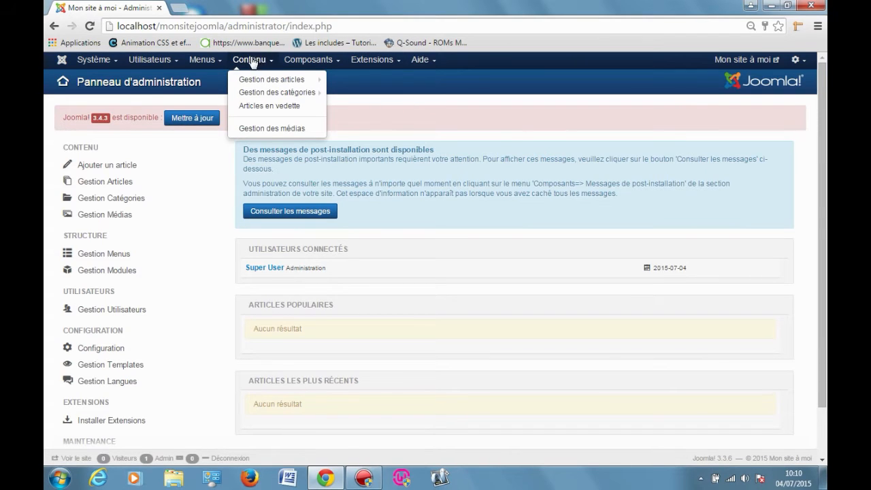
mouse_move(256, 77)
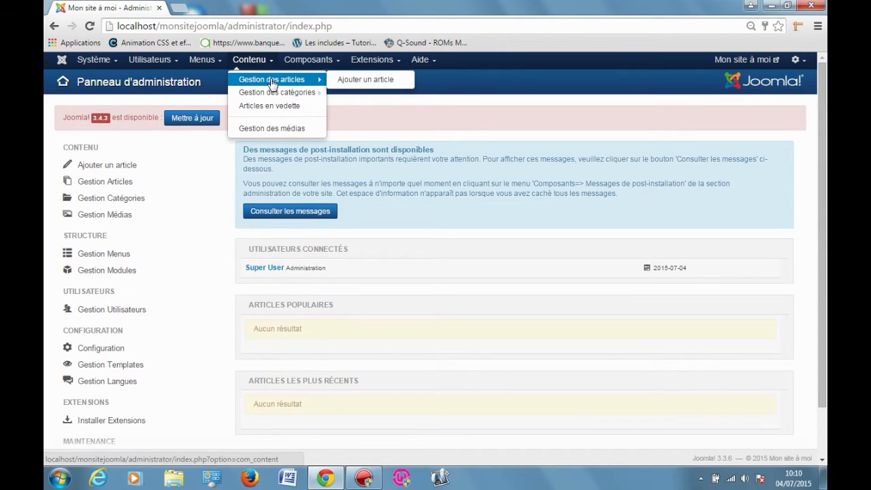
left_click(266, 83)
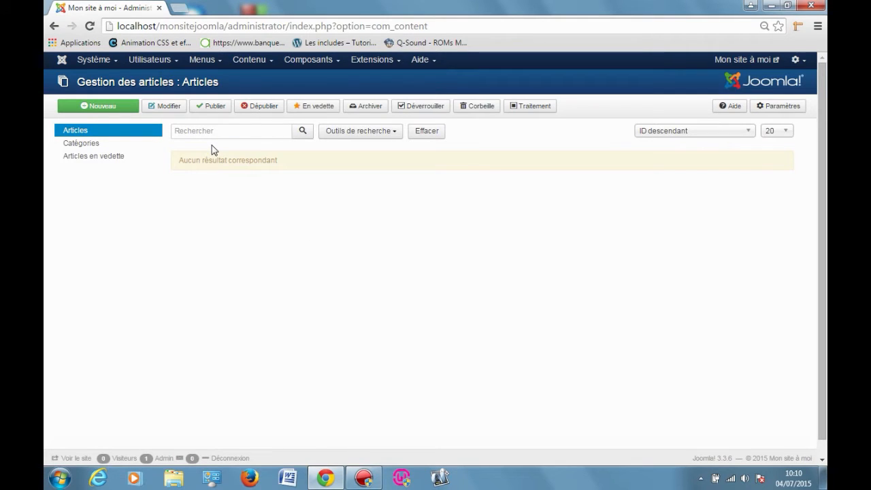
left_click_drag(183, 160, 278, 160)
left_click(222, 159)
left_click_drag(144, 164, 291, 163)
left_click(291, 162)
Create a new article titled "Mentions légales" and leave its alias empty.
left_click(106, 109)
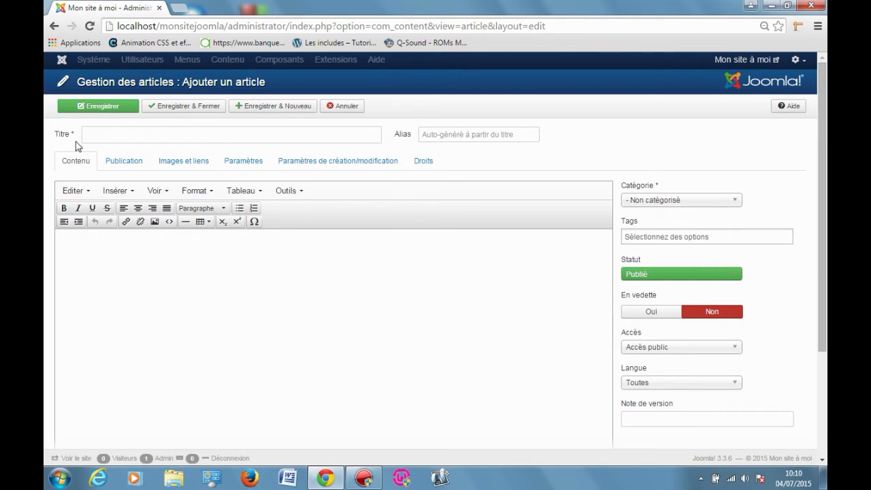
left_click(116, 140)
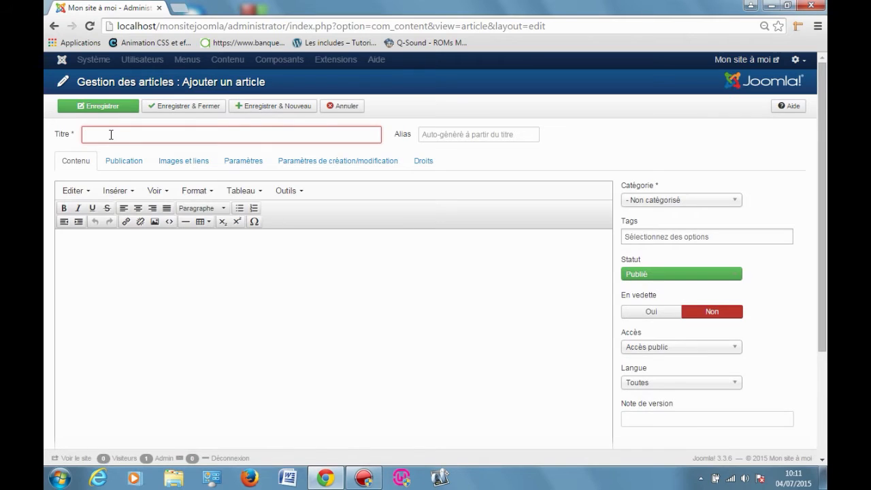
type("Mentions Légales")
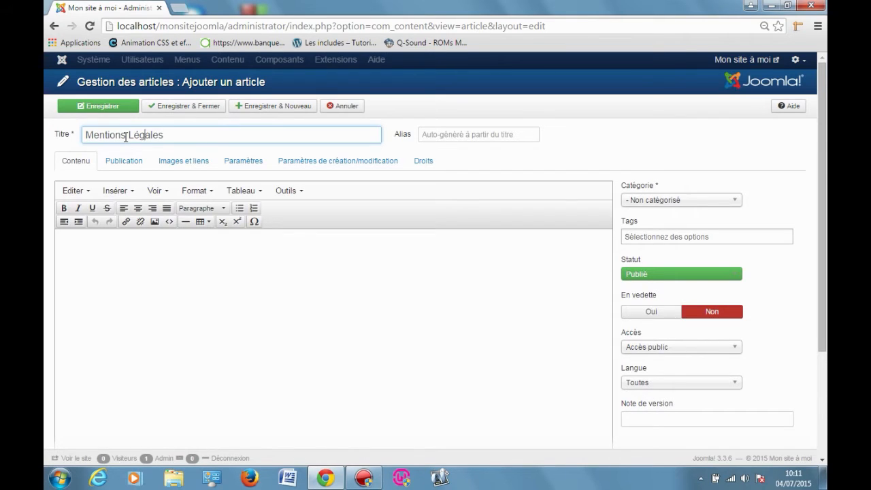
left_click(125, 138)
key("Delete")
key("Delete")
type("l")
left_click(478, 135)
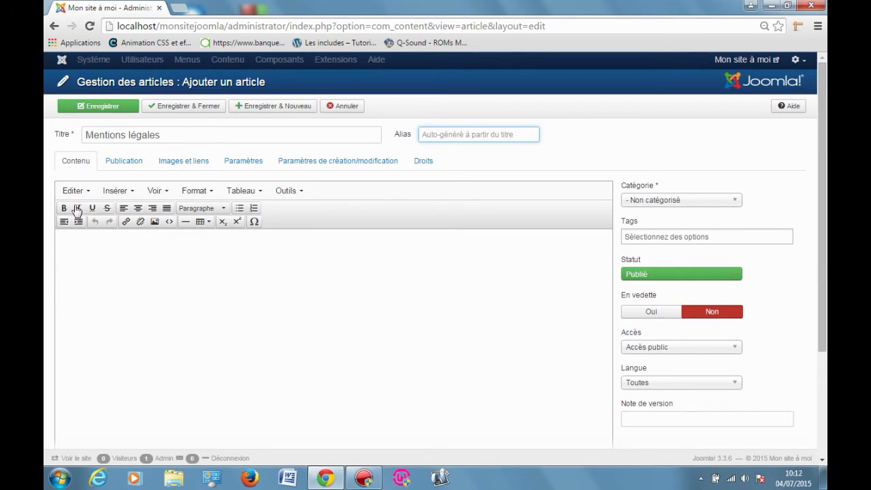
Write the article body: "Responsable éditorial:" with the person's name and postal address, followed by "Hébergeur:" and the host POVHS.
scroll(515, 238, "down", 2)
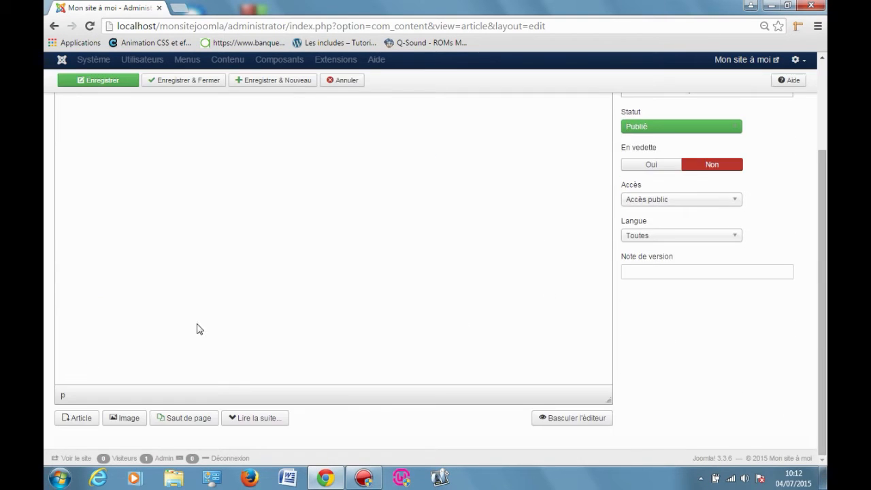
scroll(225, 335, "up", 2)
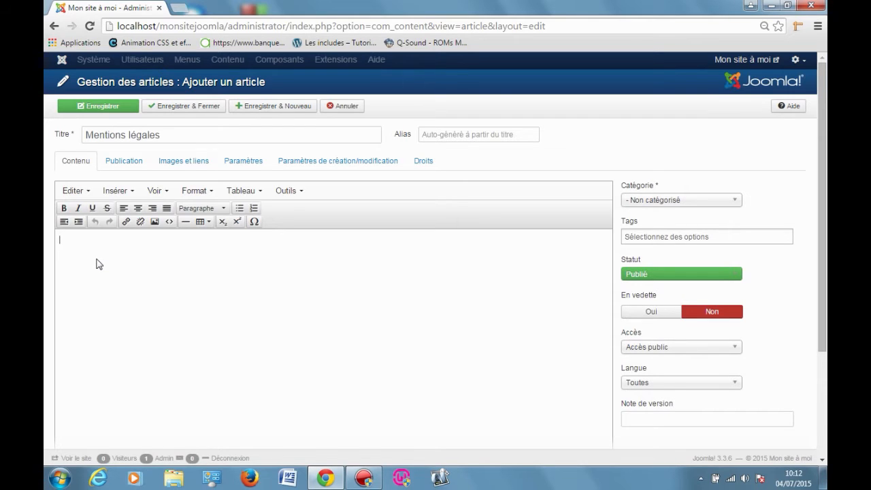
type("Responsable éditorial:")
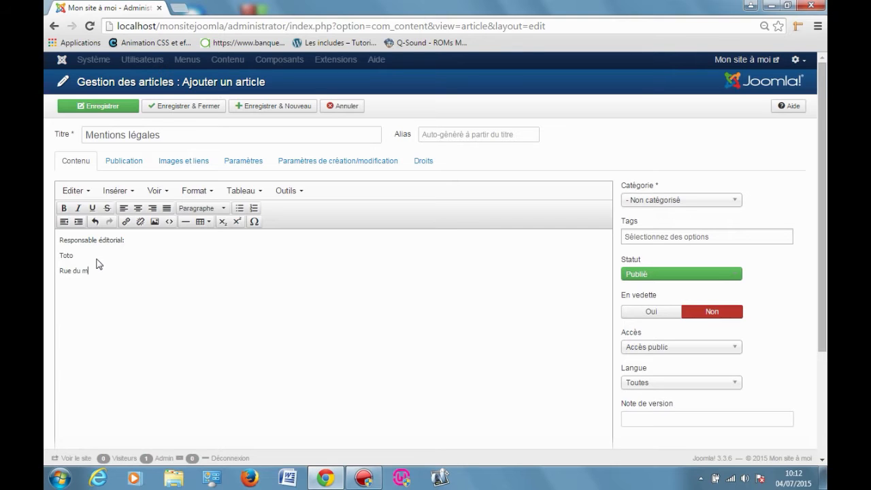
key("Return")
type("310")
type("00 TOULOUS")
type("ébergeur:")
key("Return")
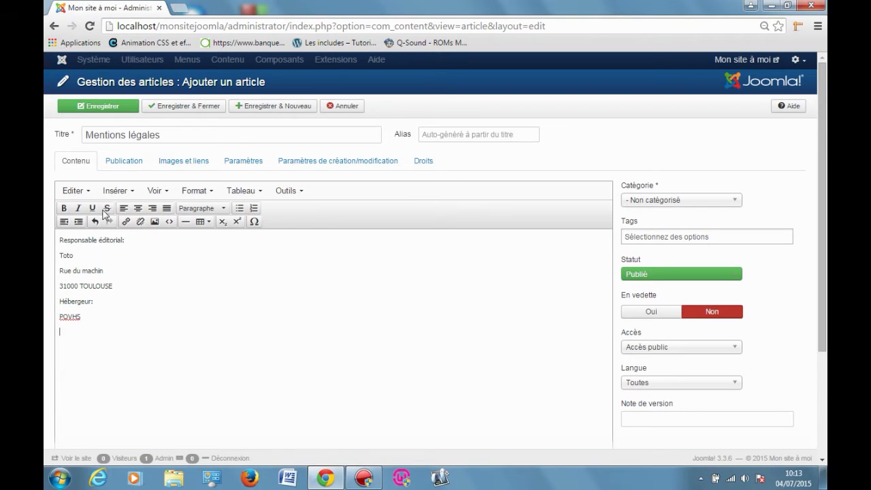
Insert the line "Propriétaire" and the owner's name above "Responsable éditorial:" in the article body.
left_click(59, 241)
key("Return")
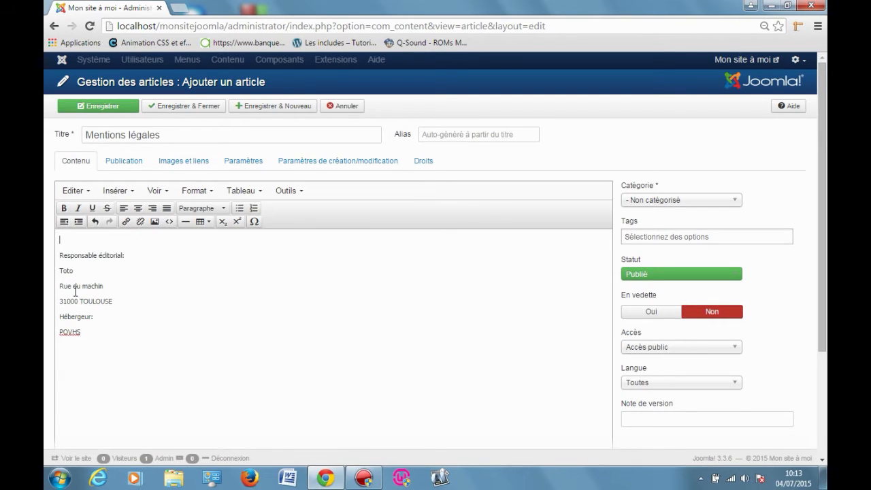
type("Propriétaire")
key("Return")
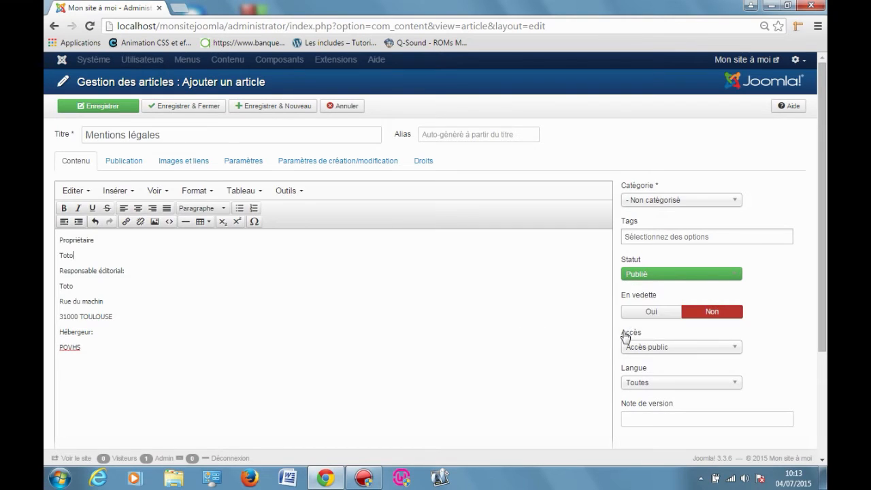
Examine the HTML source of the article body, and return to the visual editor.
scroll(616, 339, "down", 2)
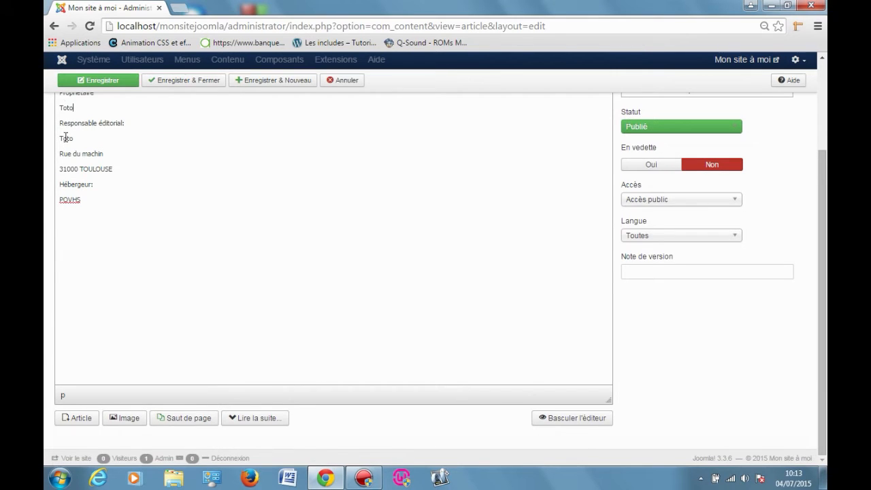
left_click(570, 418)
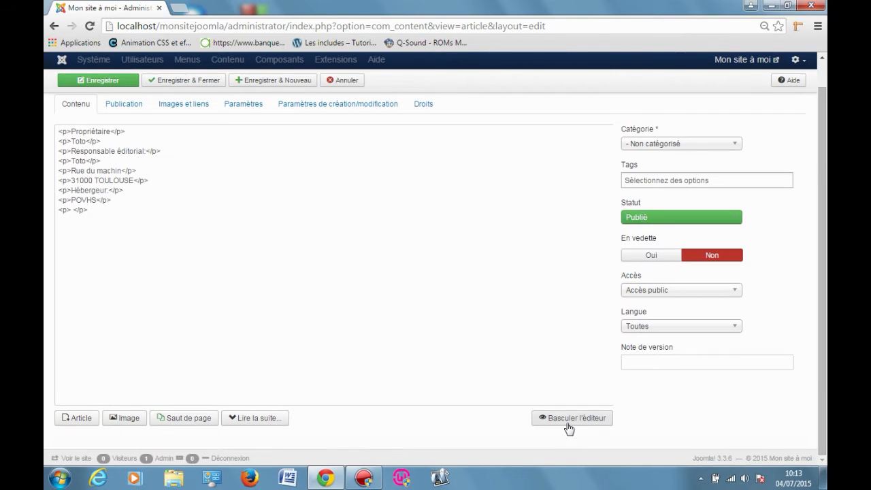
left_click(63, 130)
key("shift+End")
key("Down")
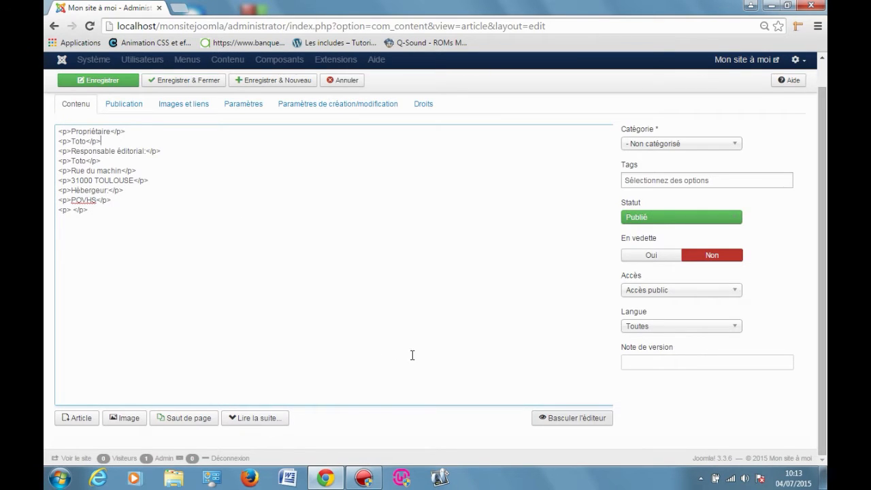
left_click(564, 418)
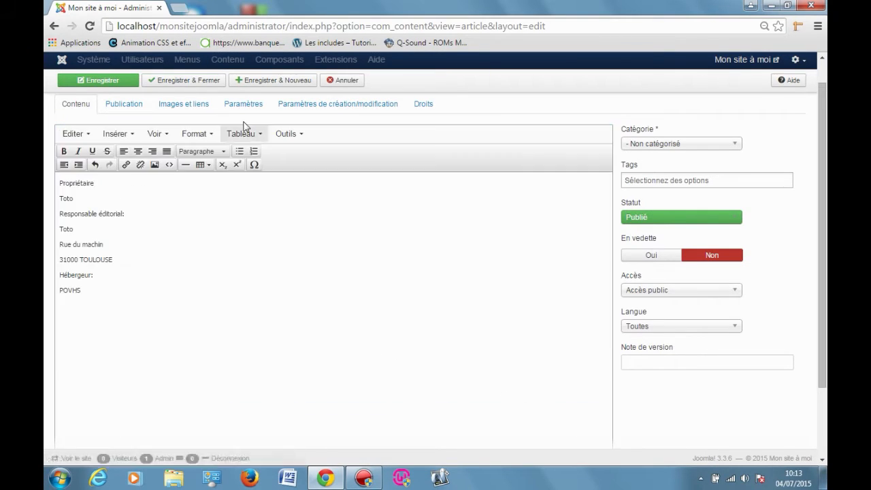
Add a colon after "Propriétaire" in the first line of the article body.
left_click_drag(98, 185, 58, 184)
left_click(124, 213)
left_click_drag(85, 211, 60, 224)
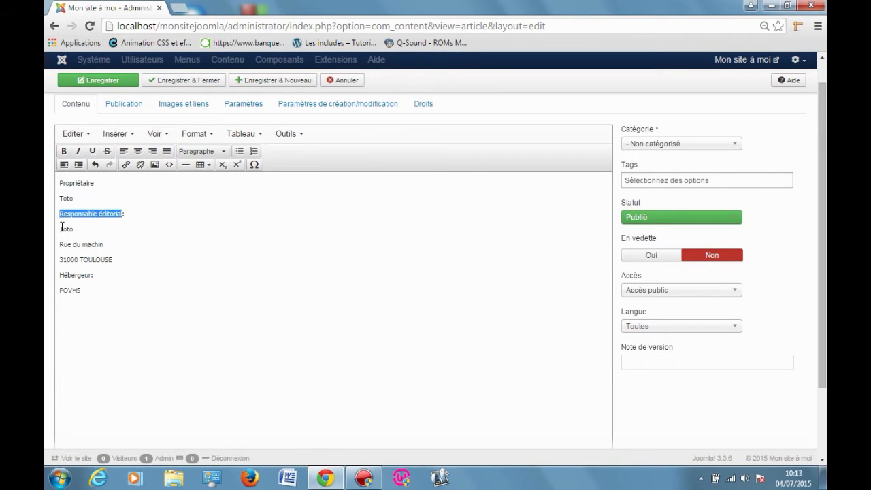
left_click_drag(98, 274, 45, 273)
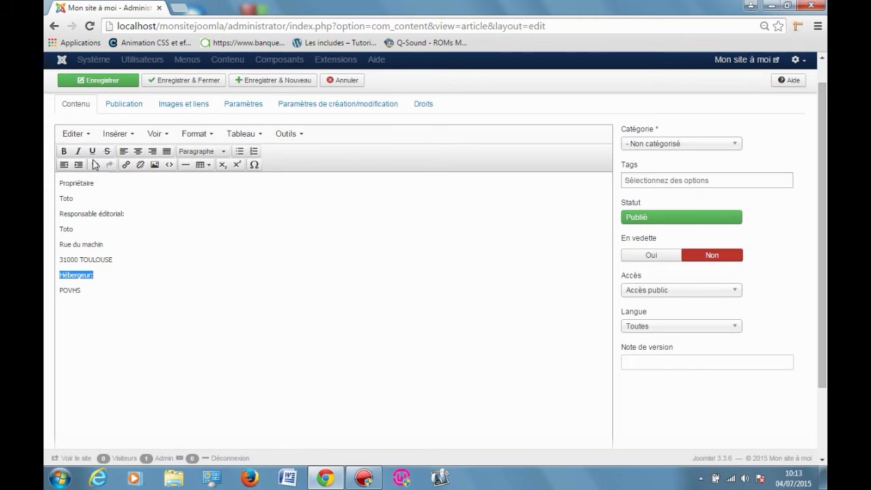
left_click(95, 183)
type(":")
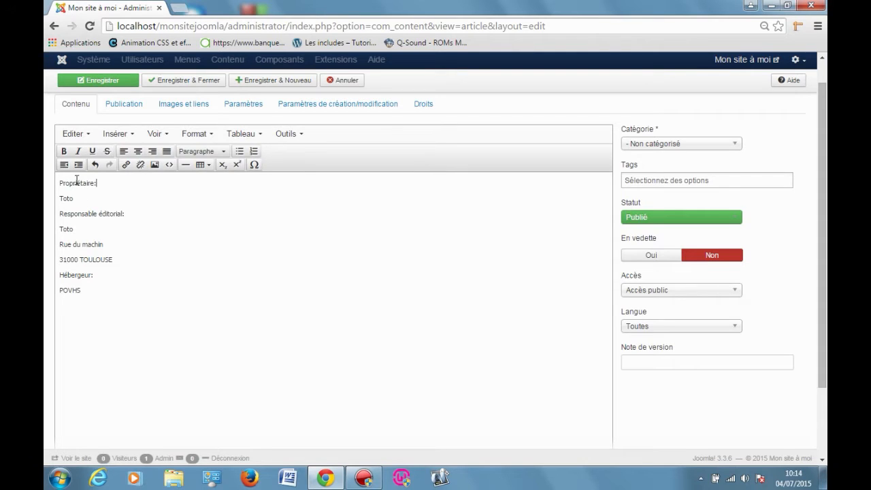
Format the lines "Propriétaire:", "Responsable éditorial:" and "Hébergeur:" in the article body as Titre 3 headings.
left_click_drag(98, 182, 53, 187)
left_click(220, 154)
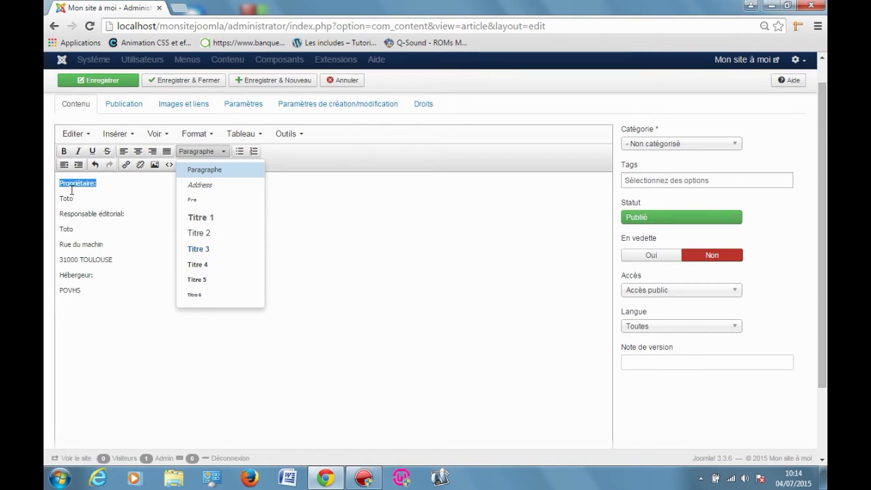
left_click(220, 251)
left_click_drag(124, 217, 55, 216)
left_click(224, 155)
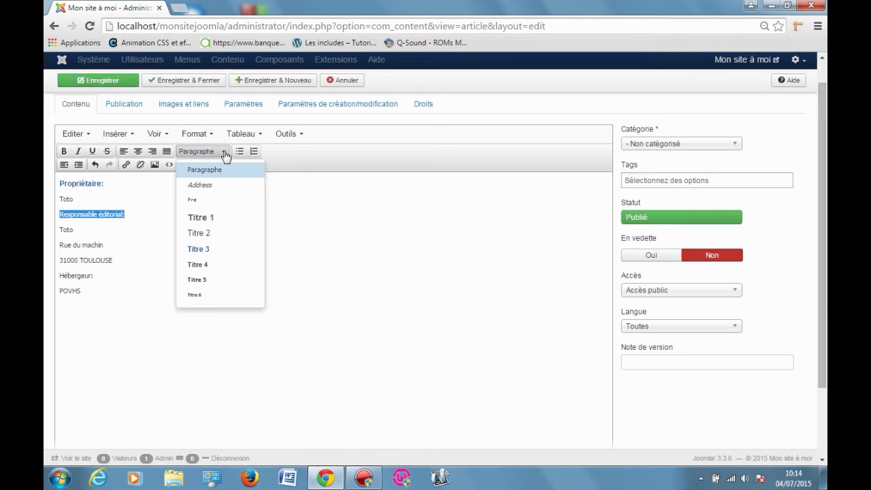
left_click(219, 249)
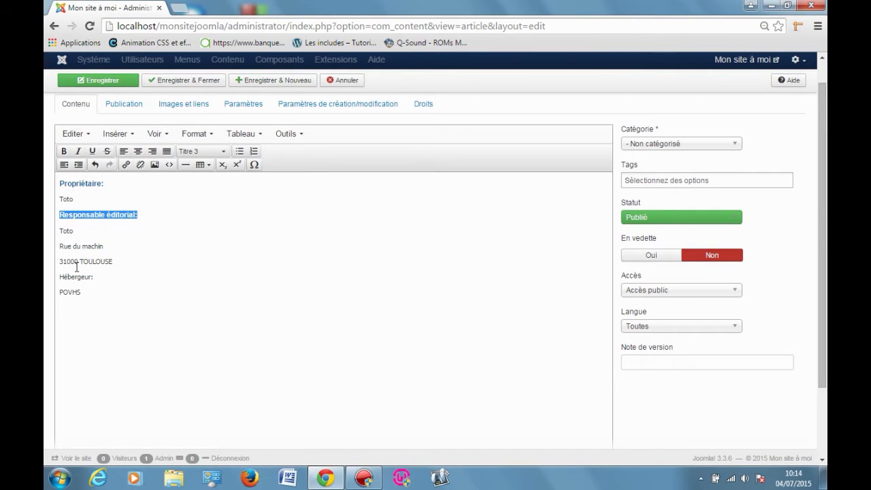
left_click_drag(94, 276, 46, 277)
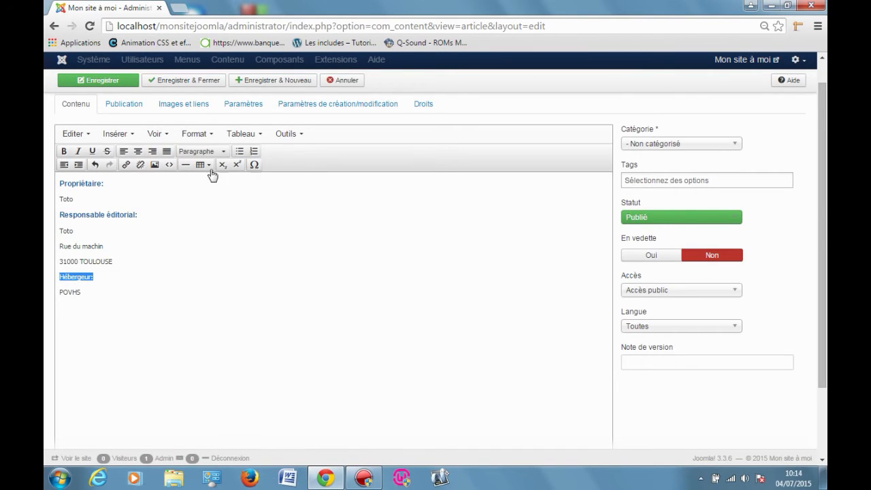
left_click(202, 151)
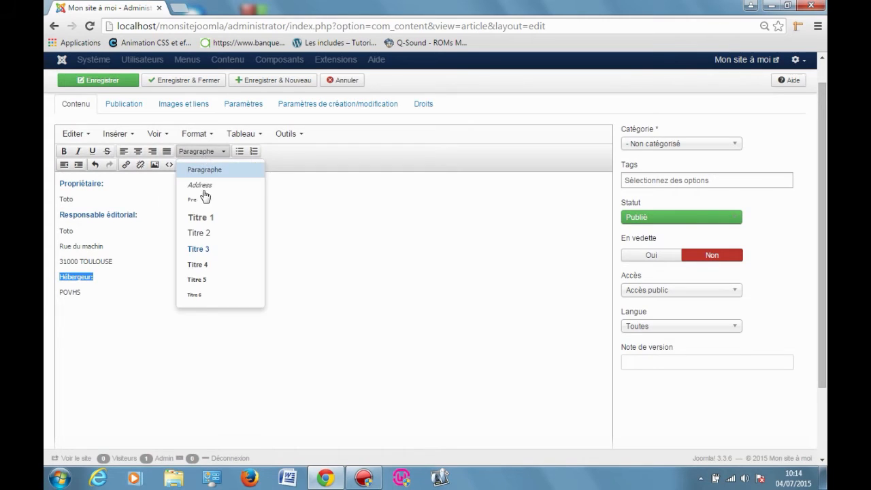
left_click(208, 249)
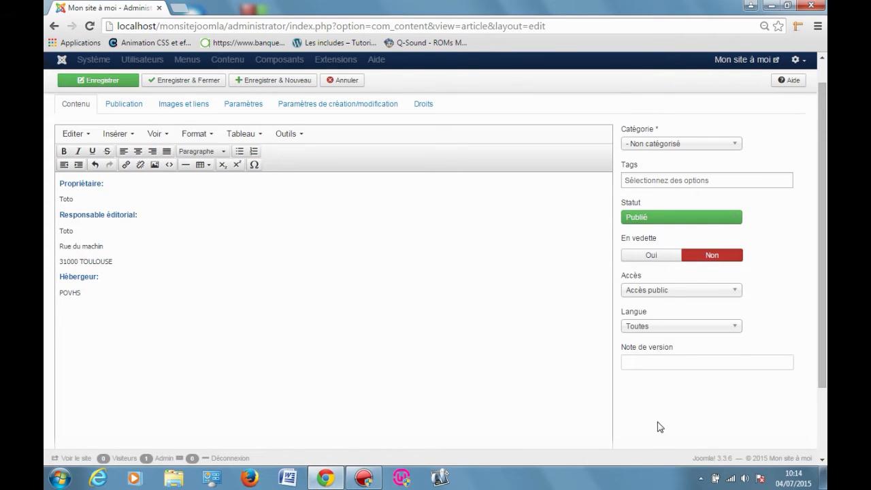
Examine the h3 heading tags in the HTML source of the article body, and return to the visual editor.
scroll(630, 421, "down", 3)
left_click(579, 418)
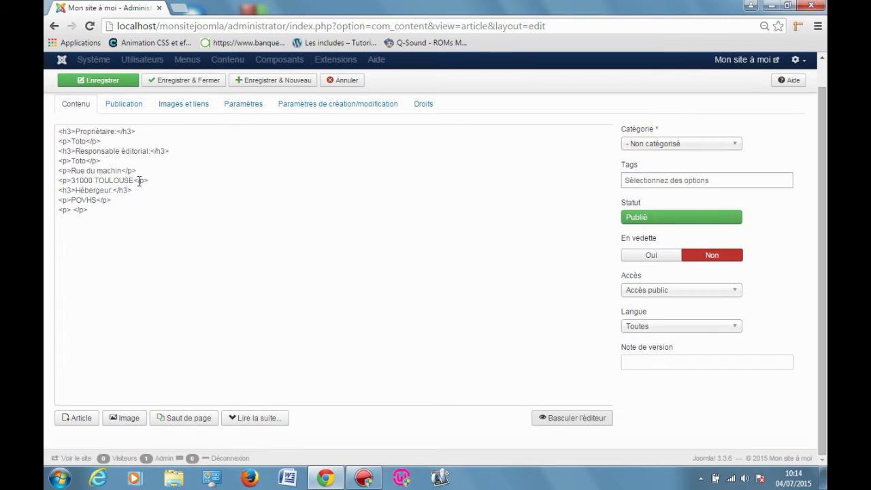
left_click_drag(120, 132, 137, 132)
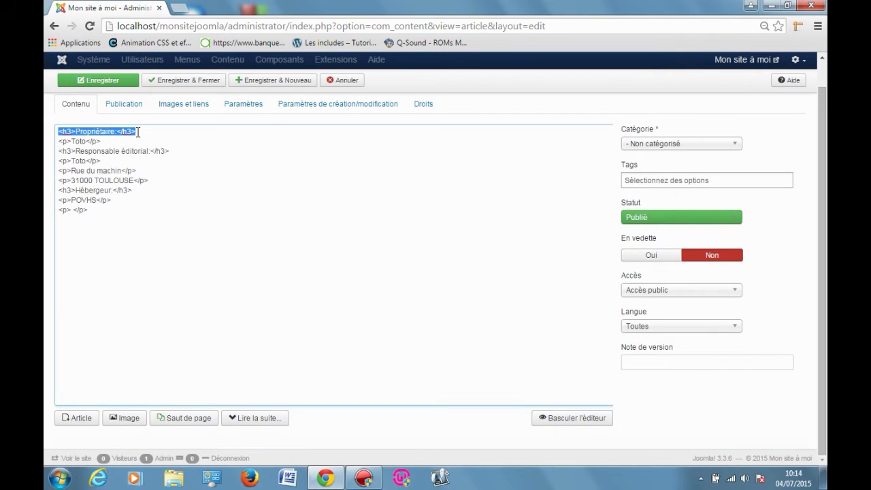
left_click(138, 151)
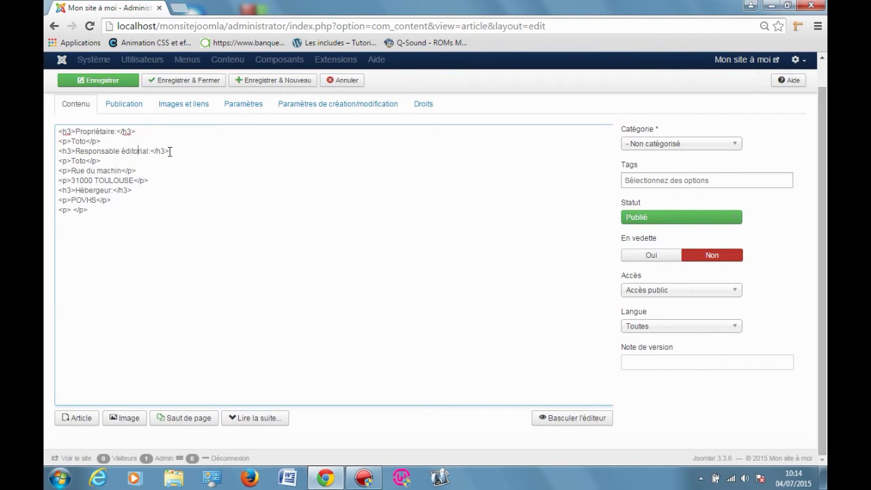
left_click_drag(169, 152, 46, 153)
left_click_drag(145, 190, 63, 189)
left_click(230, 195)
left_click(603, 420)
Add the lines "élément 1", "élément 2" and "élément 3" below POVHS and format them as a bulleted list.
left_click(139, 300)
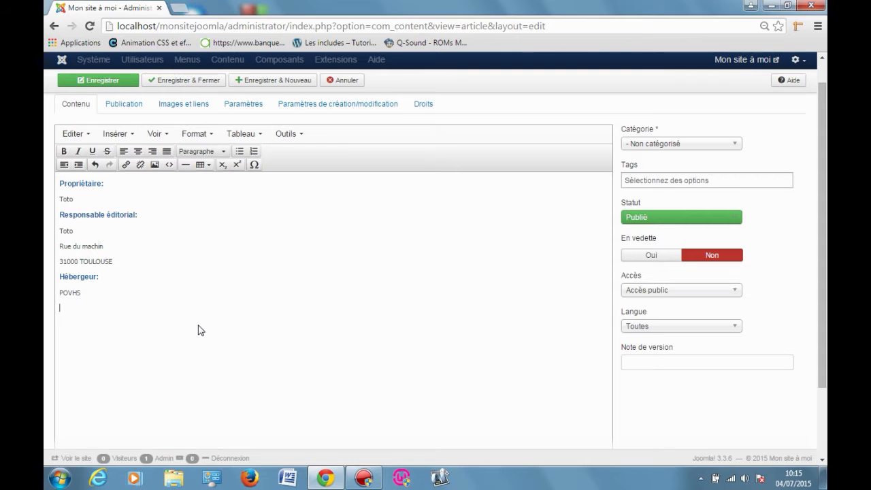
type("ent 1")
key("Return")
type("élément 3")
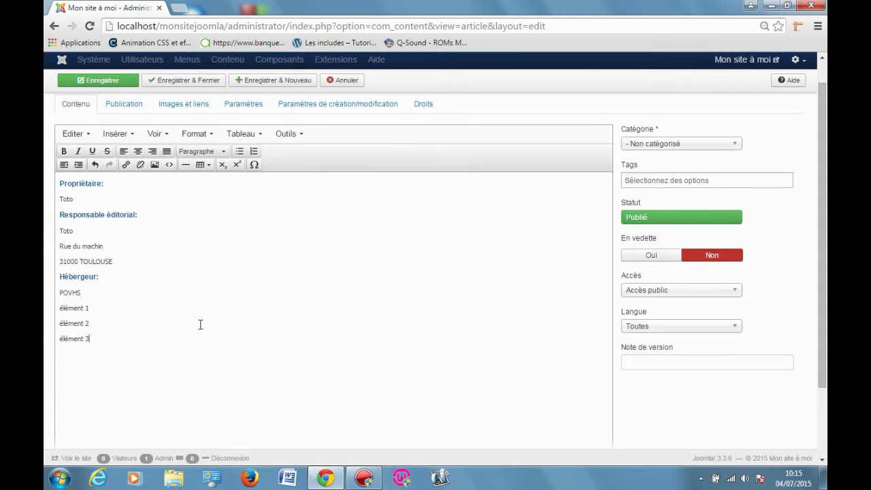
left_click_drag(59, 309, 110, 339)
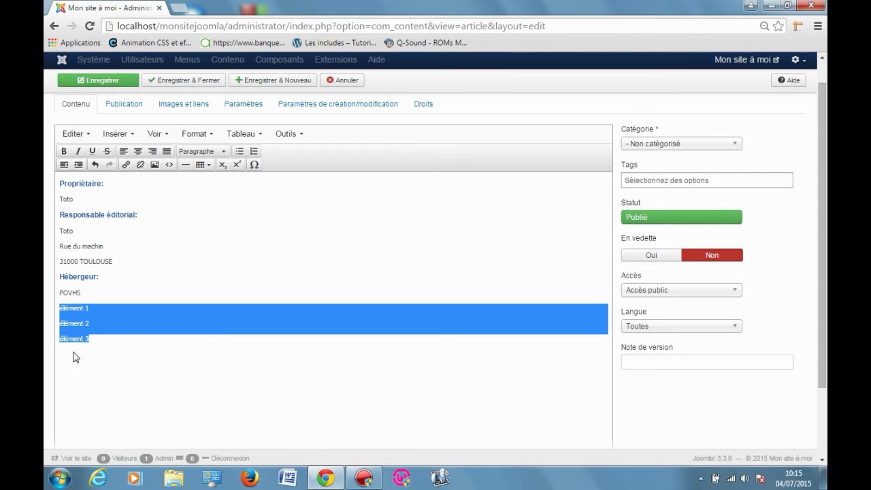
left_click(240, 151)
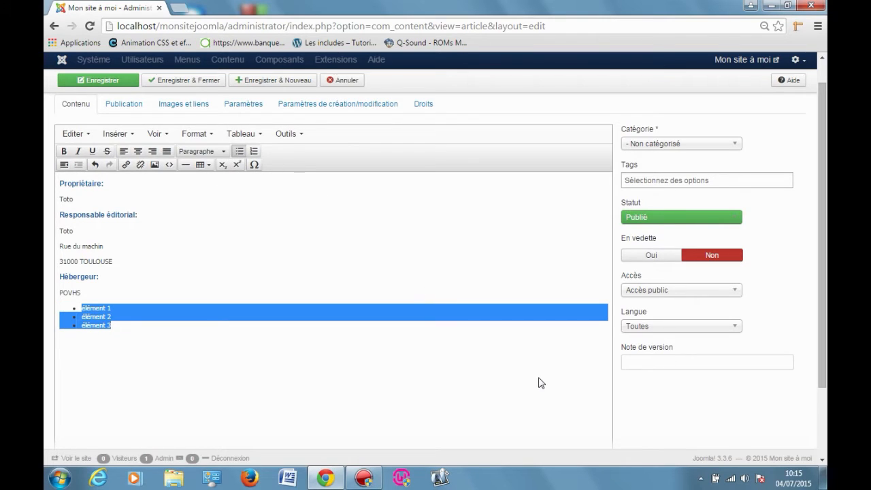
Examine the ul and li tags of the bulleted list in the HTML source, and return to the visual editor.
scroll(538, 383, "down", 2)
left_click(574, 421)
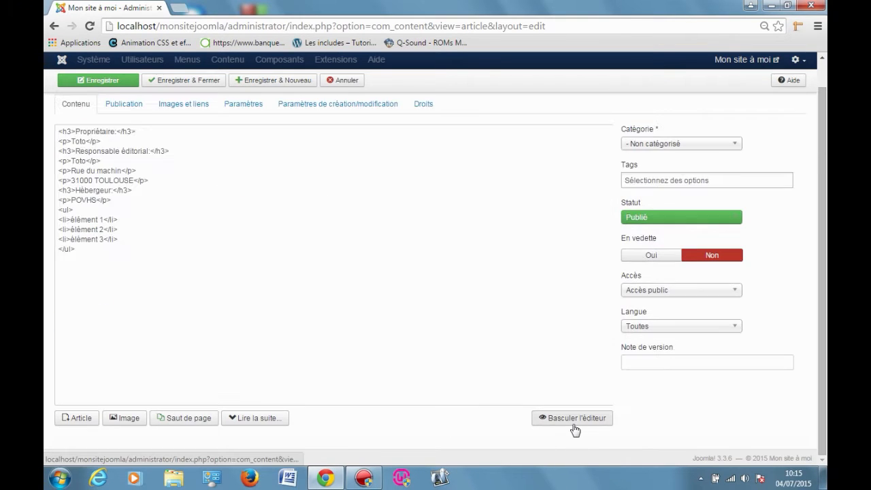
left_click(45, 210)
left_click_drag(44, 209, 120, 239)
left_click(128, 237)
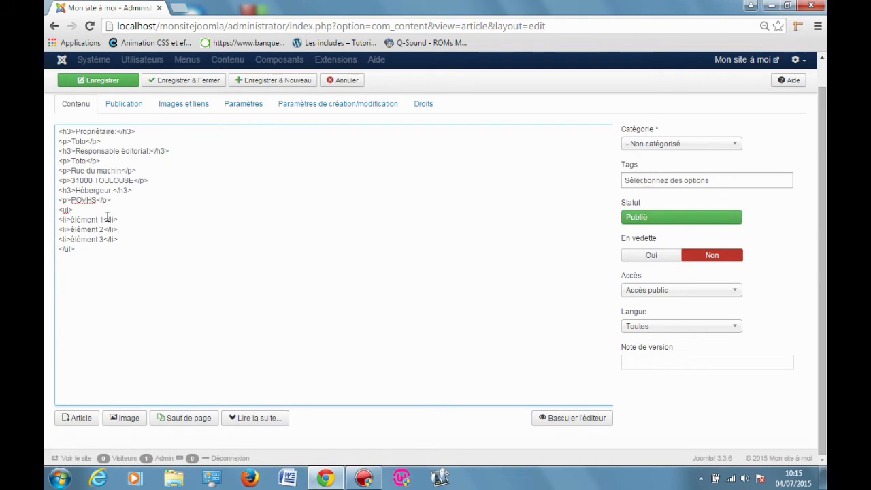
left_click(568, 419)
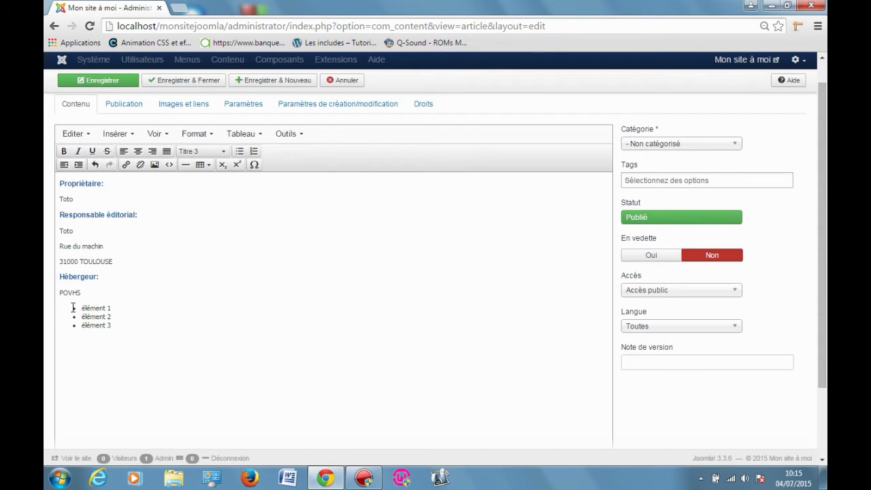
Delete the three-item bulleted list below POVHS.
left_click_drag(65, 306, 45, 352)
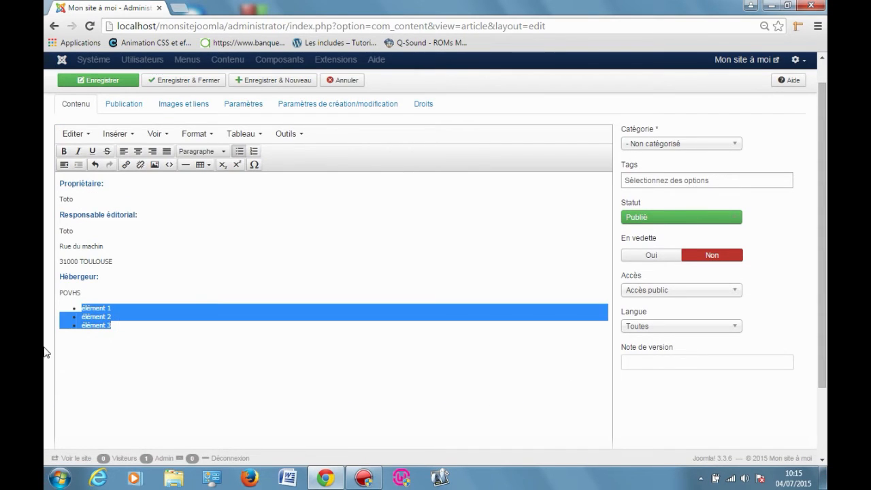
key("BackSpace")
key("BackSpace")
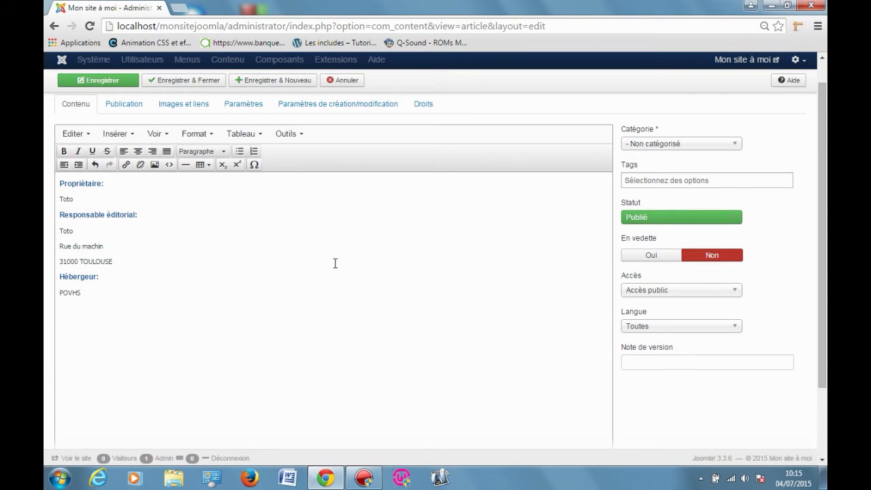
Underline the person's name below the "Responsable éditorial:" heading.
scroll(335, 263, "up", 1)
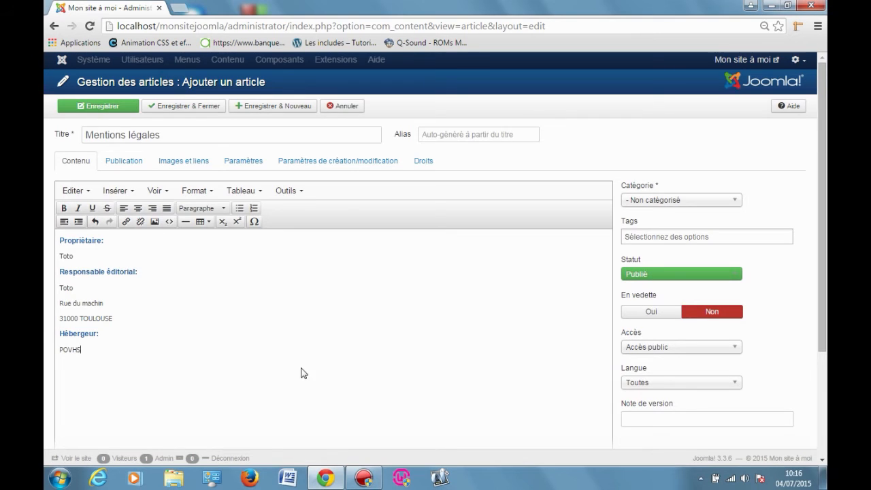
left_click_drag(75, 290, 59, 288)
left_click(92, 208)
Examine how the underlined name is coded in the HTML source, and return to the visual editor.
scroll(487, 379, "down", 3)
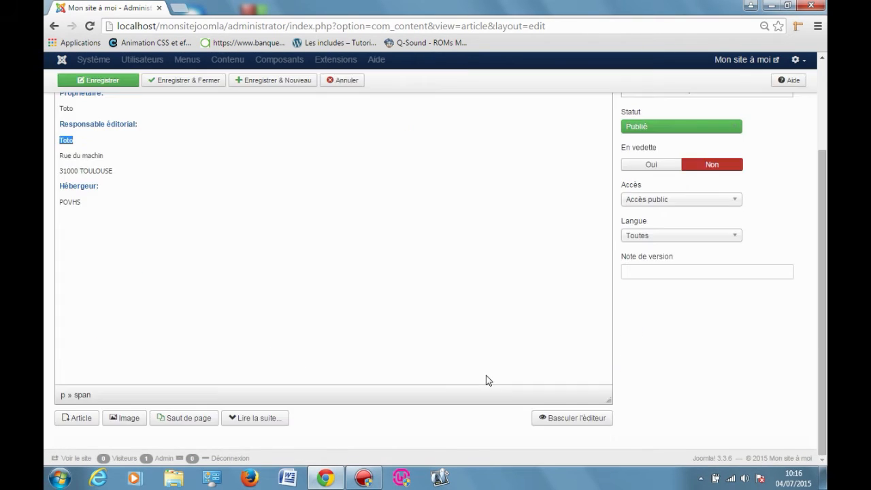
left_click(551, 415)
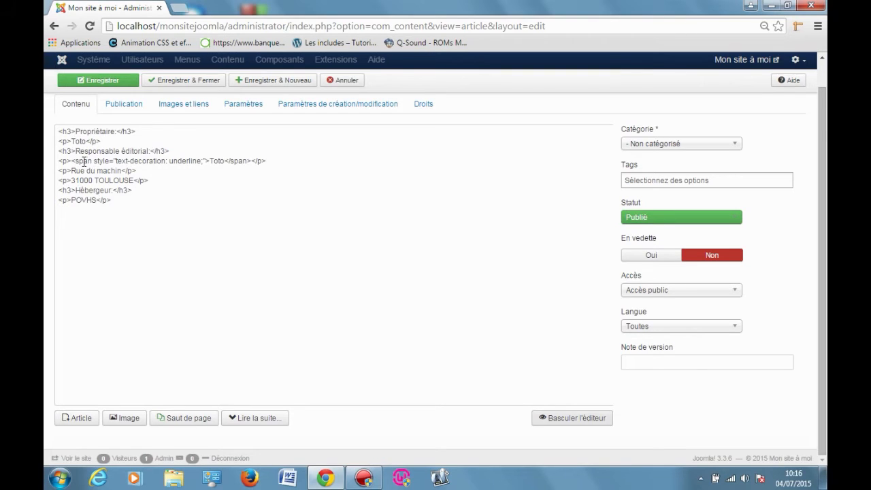
left_click_drag(94, 161, 206, 160)
left_click(206, 160)
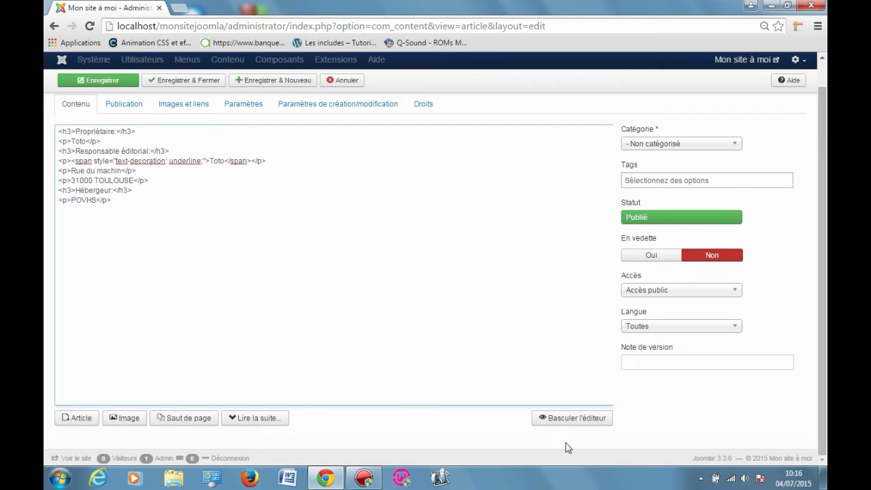
left_click(575, 418)
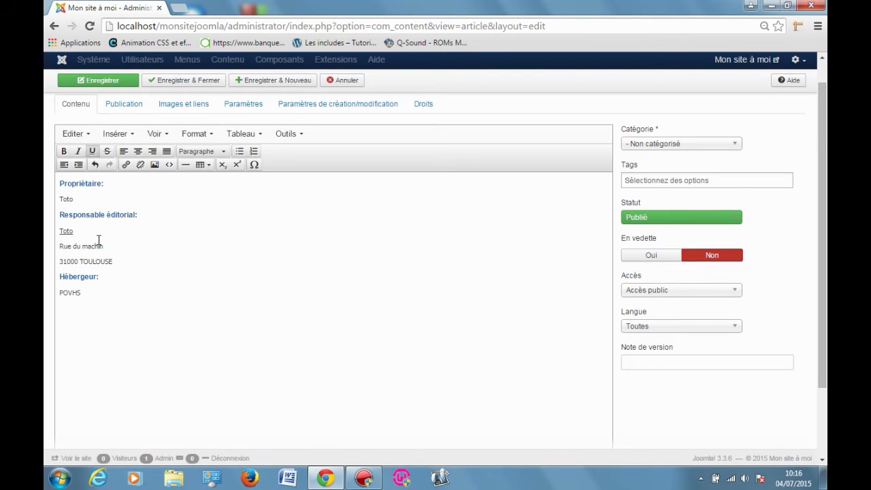
Remove the underline from the person's name below "Responsable éditorial:".
left_click_drag(84, 230, 66, 230)
left_click(95, 154)
left_click(178, 255)
Save the "Mentions légales" article and keep it open for editing.
scroll(438, 310, "up", 2)
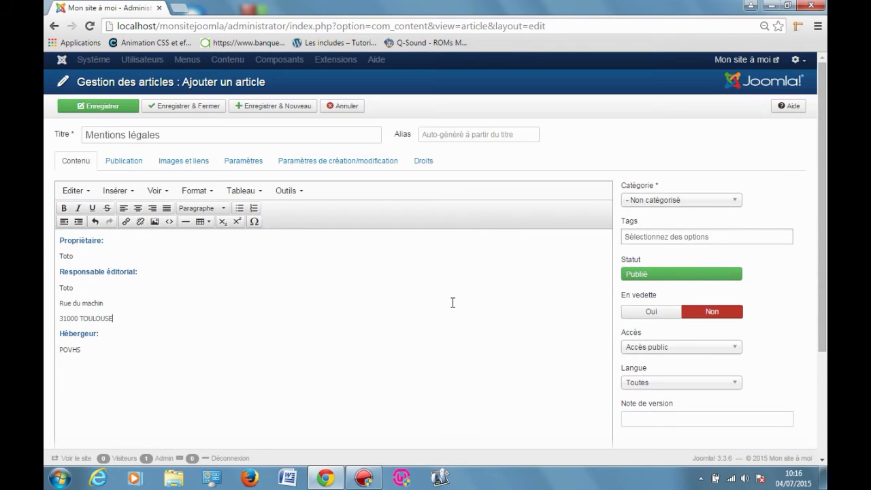
left_click(115, 109)
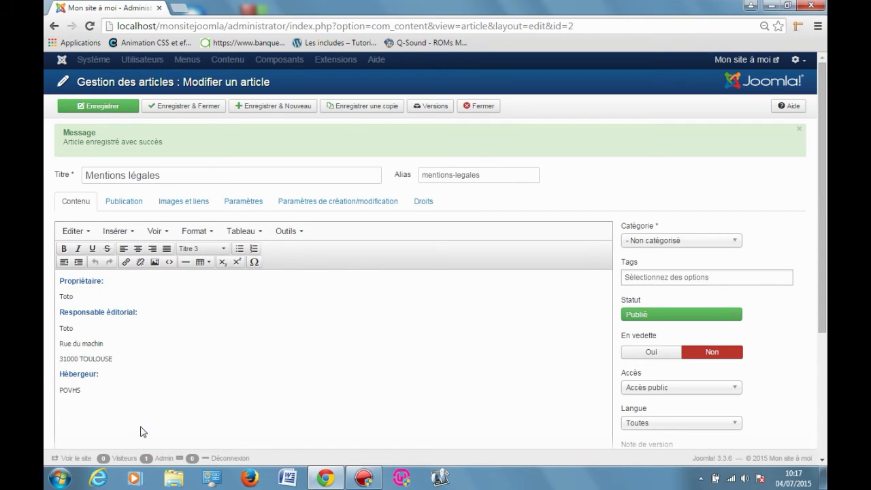
Insert a link to the "Mentions légales" article after POVHS in the article body, and delete that link again.
scroll(171, 352, "down", 2)
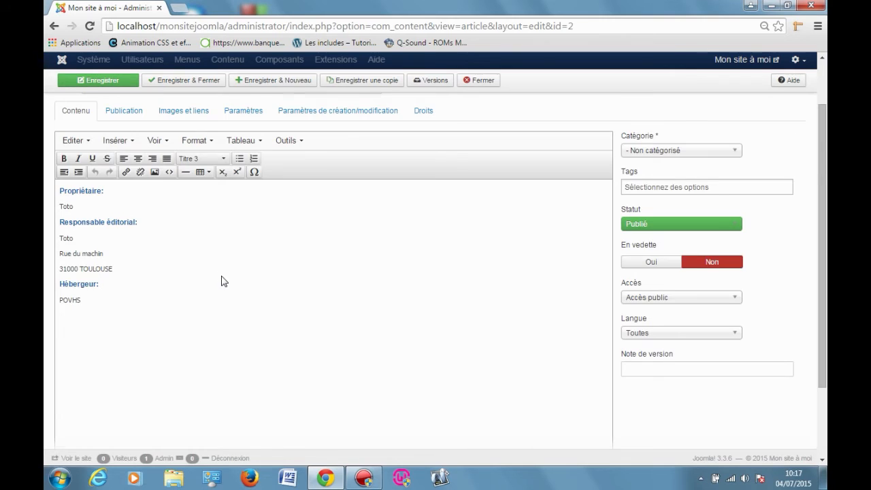
scroll(222, 276, "down", 2)
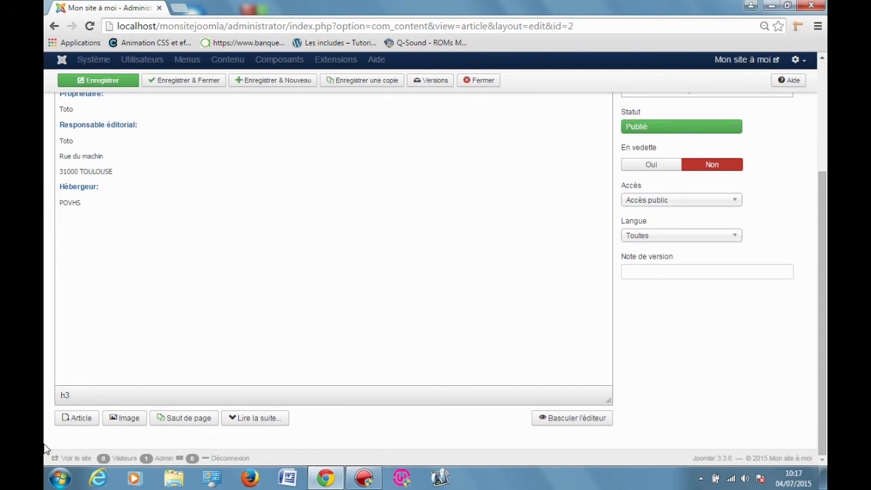
left_click(114, 211)
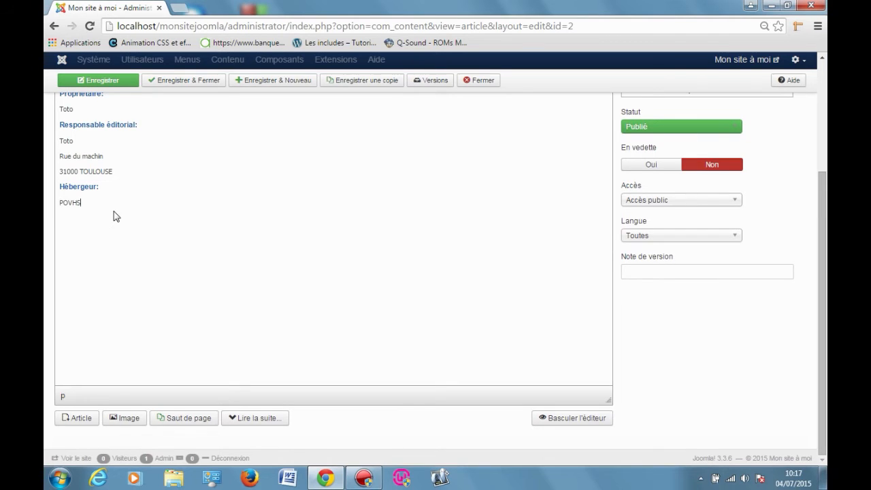
left_click(72, 418)
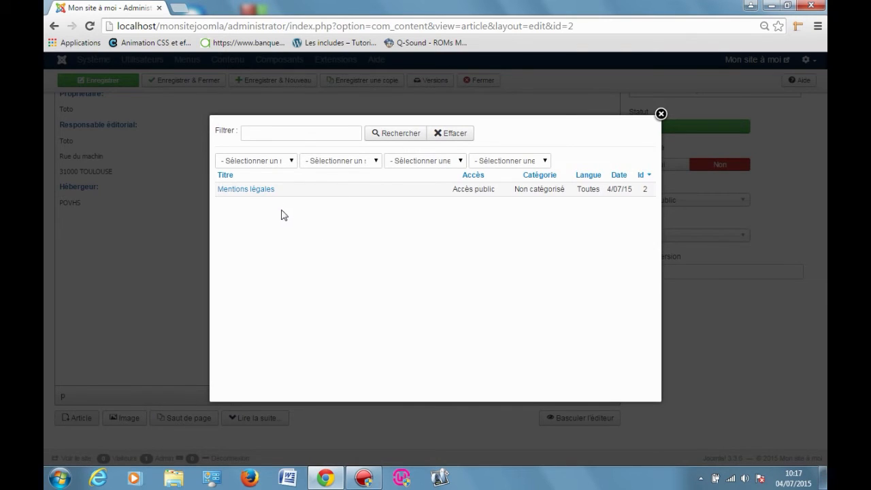
left_click(243, 192)
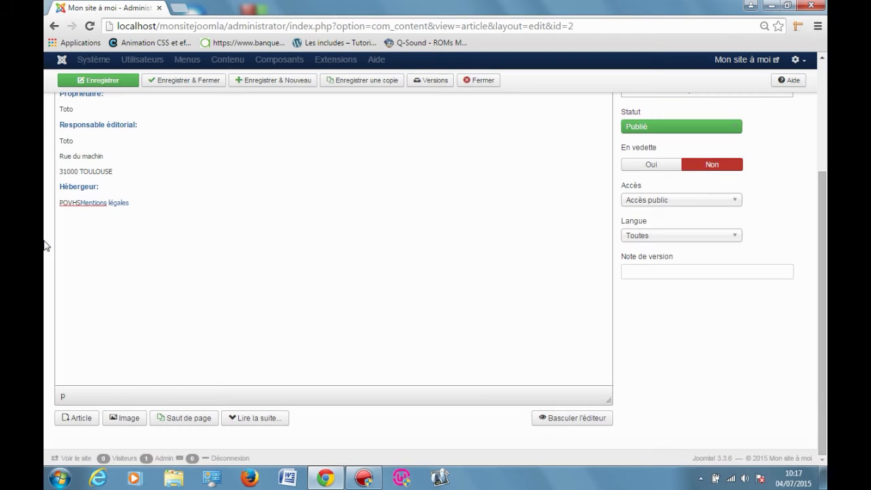
left_click_drag(85, 203, 129, 203)
key("Delete")
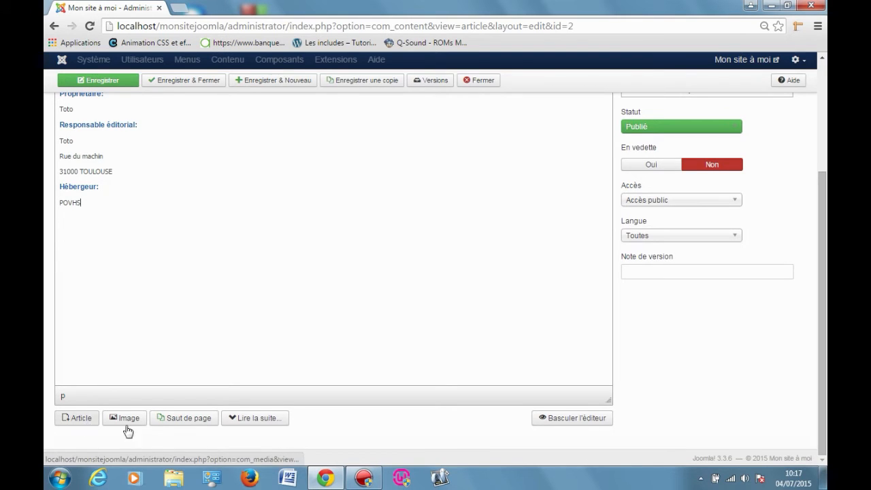
Start a new paragraph below POVHS and upload Chrysanthème.jpg from the sample pictures folder through the article's image insertion dialog.
key("Return")
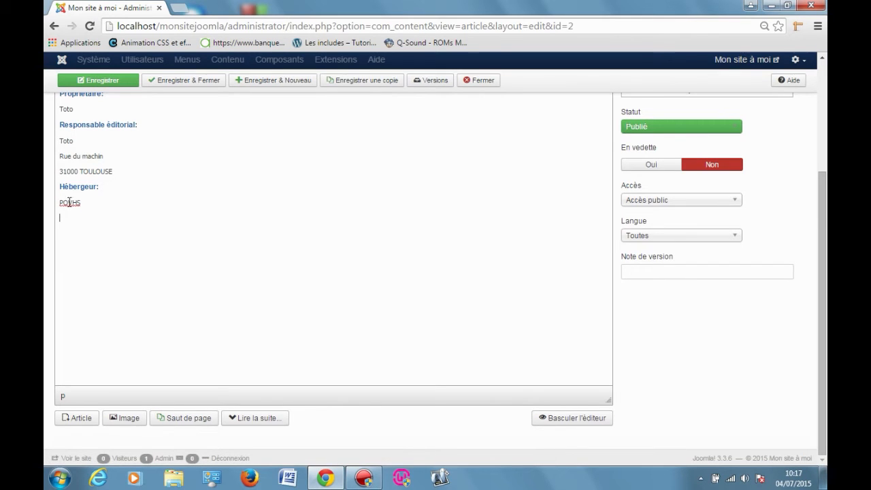
left_click(122, 420)
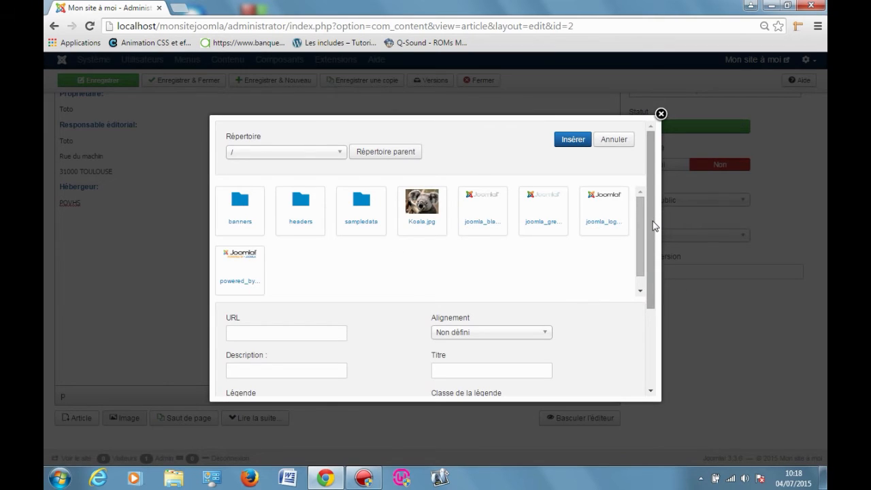
left_click_drag(653, 226, 650, 316)
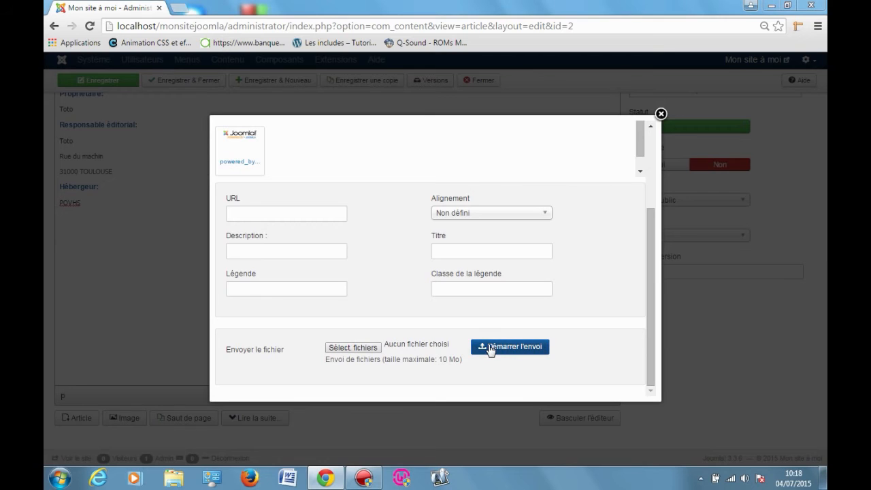
left_click(351, 347)
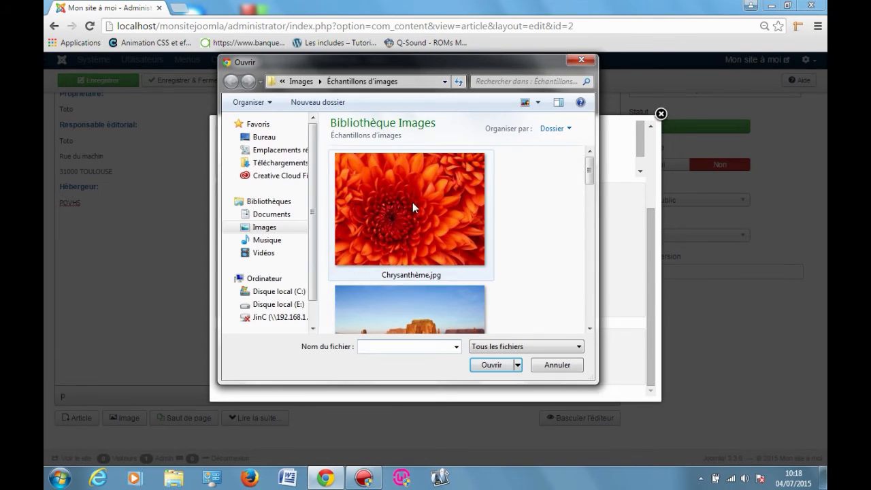
left_click(412, 203)
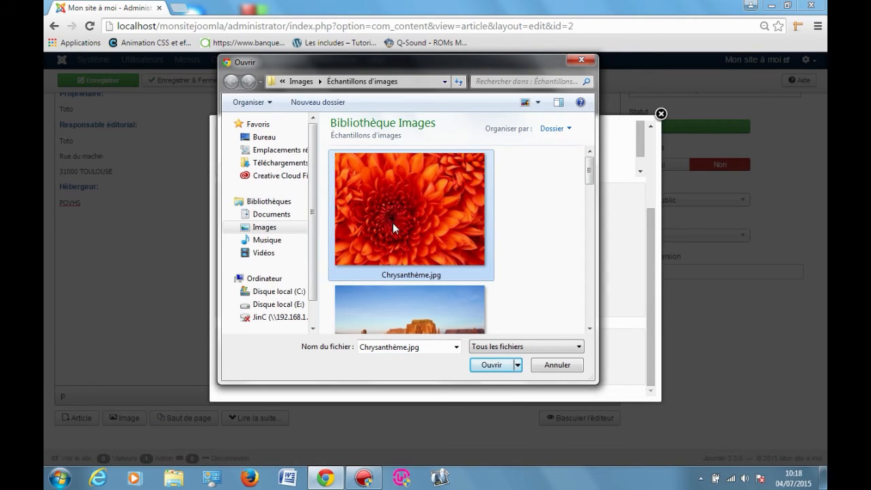
double_click(392, 222)
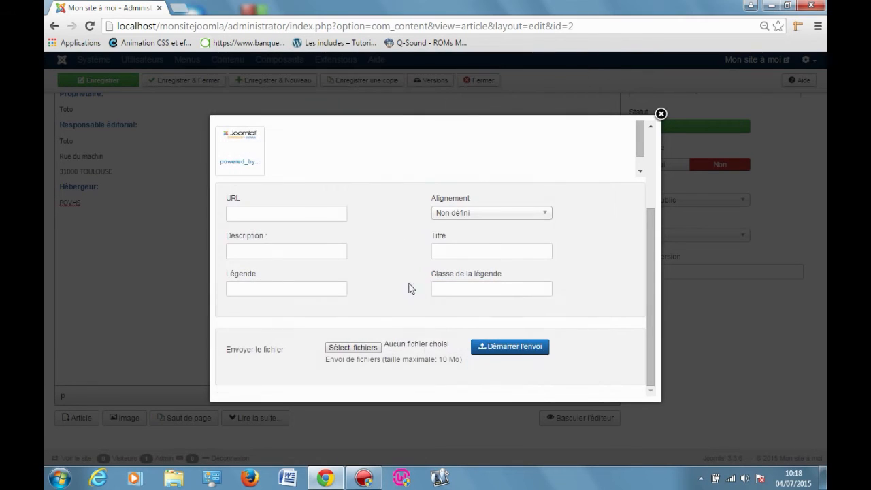
left_click(503, 350)
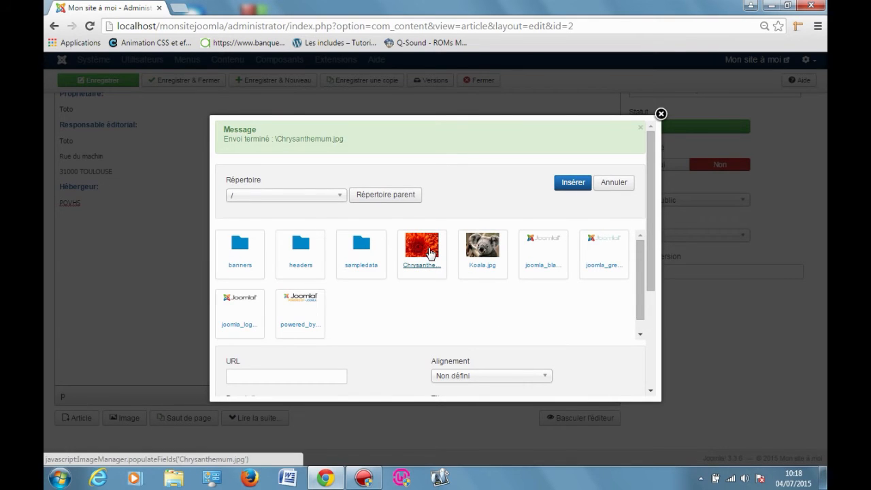
Choose the uploaded Chrysanthemum.jpg as the image to insert, with "toto" as both its description and its title.
left_click(430, 253)
left_click_drag(651, 278, 651, 331)
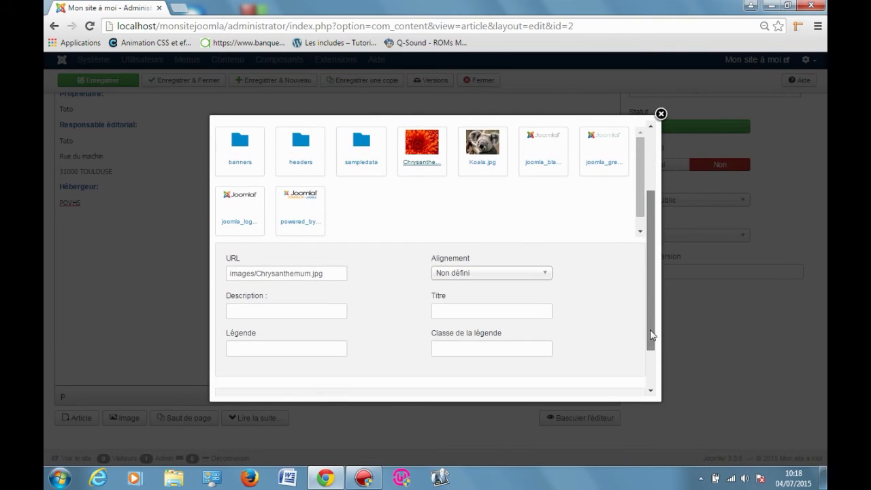
left_click(269, 312)
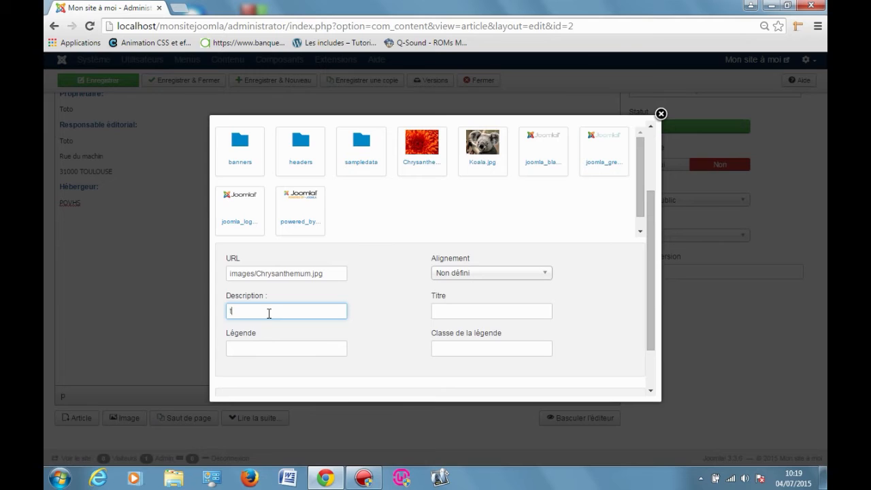
left_click(436, 305)
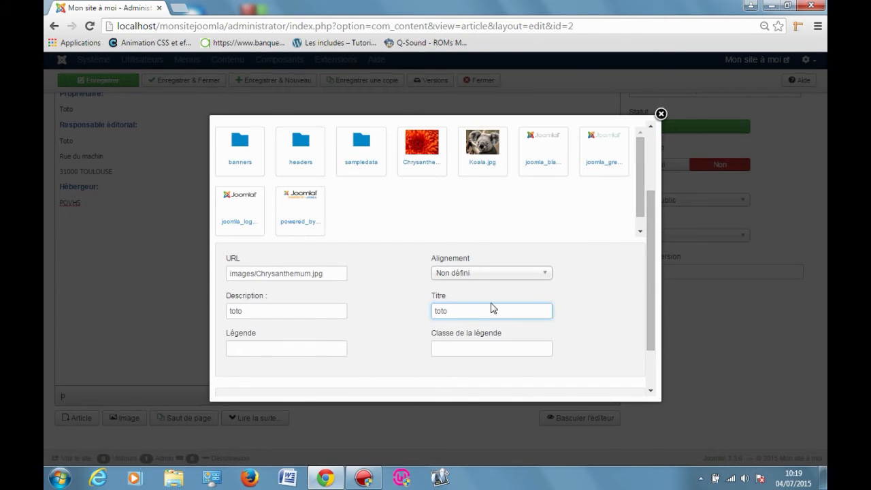
left_click(262, 344)
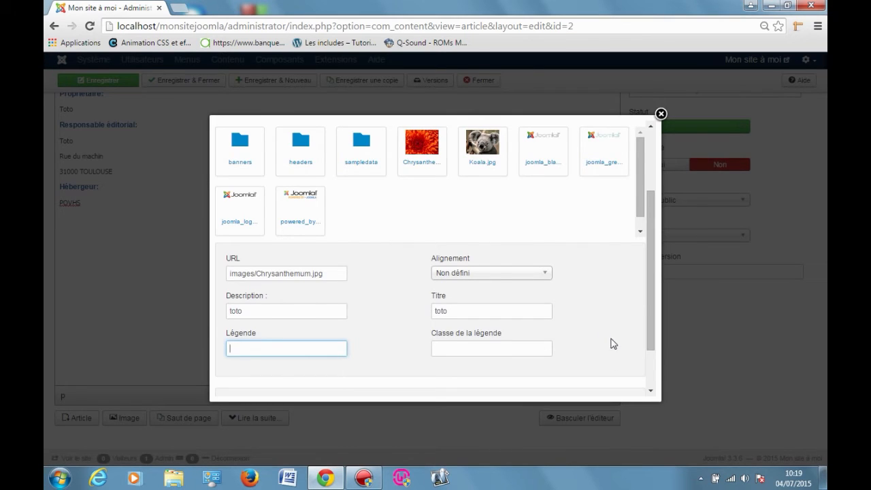
scroll(613, 343, "down", 1)
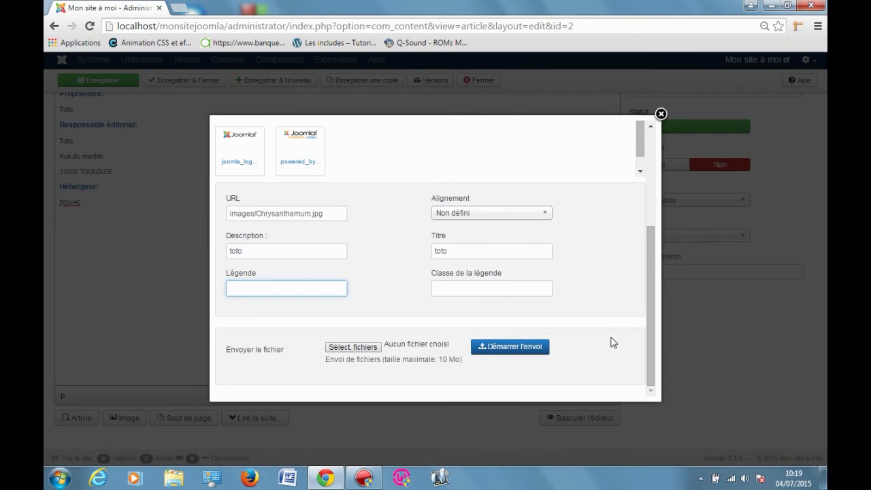
Set the image alignment to Droite and insert the chrysanthemum image into the article.
left_click(454, 213)
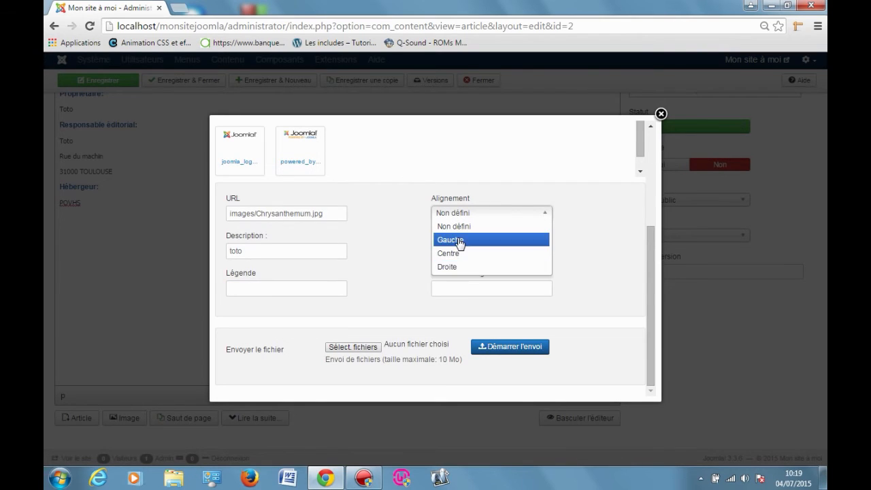
left_click(459, 242)
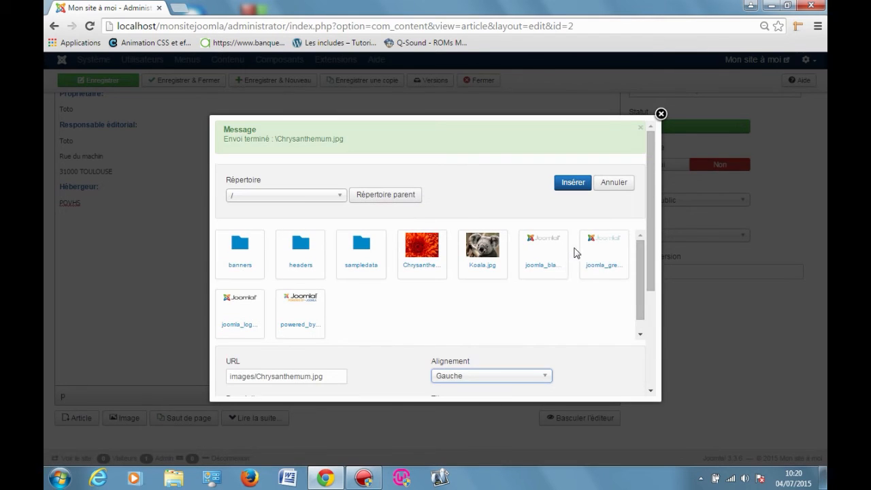
left_click(467, 375)
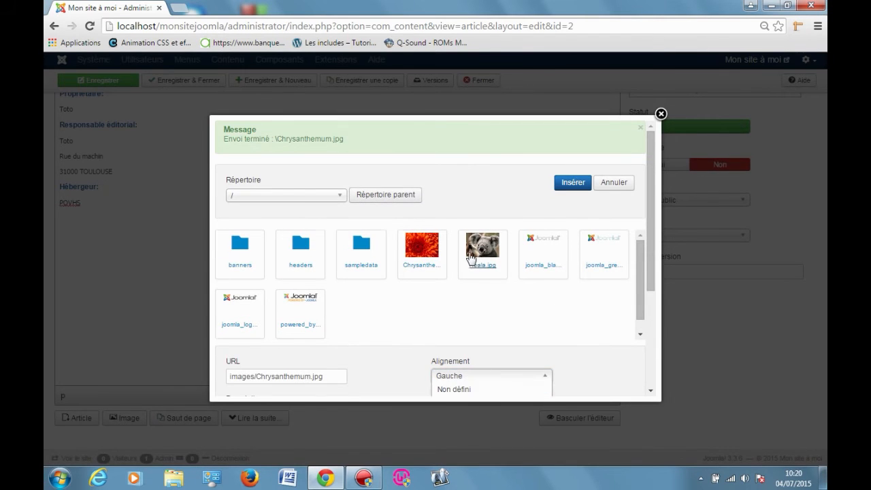
scroll(476, 272, "down", 1)
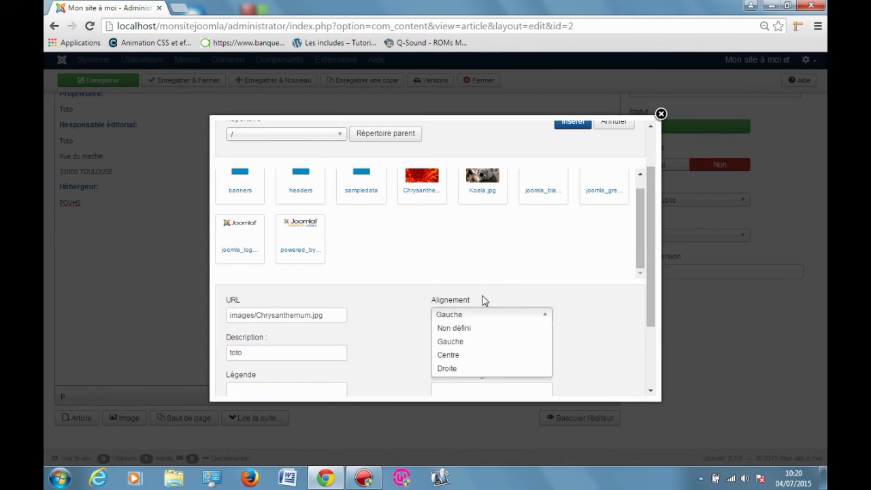
left_click(464, 368)
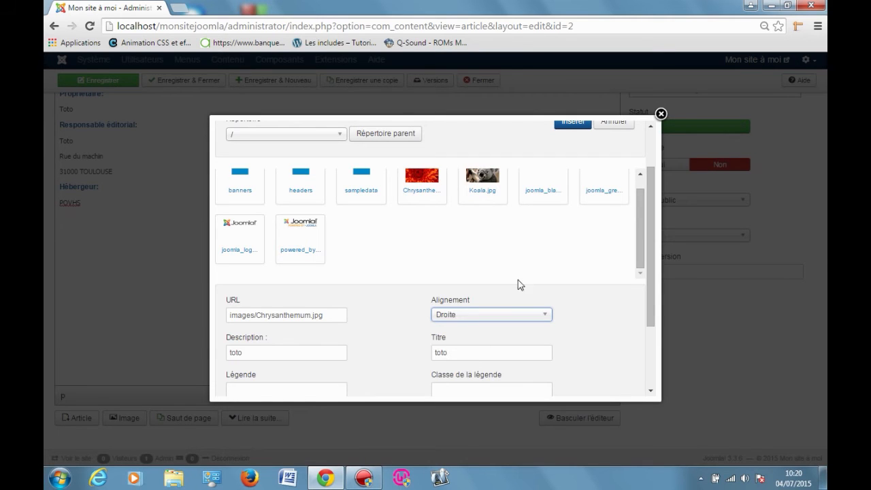
scroll(602, 238, "up", 1)
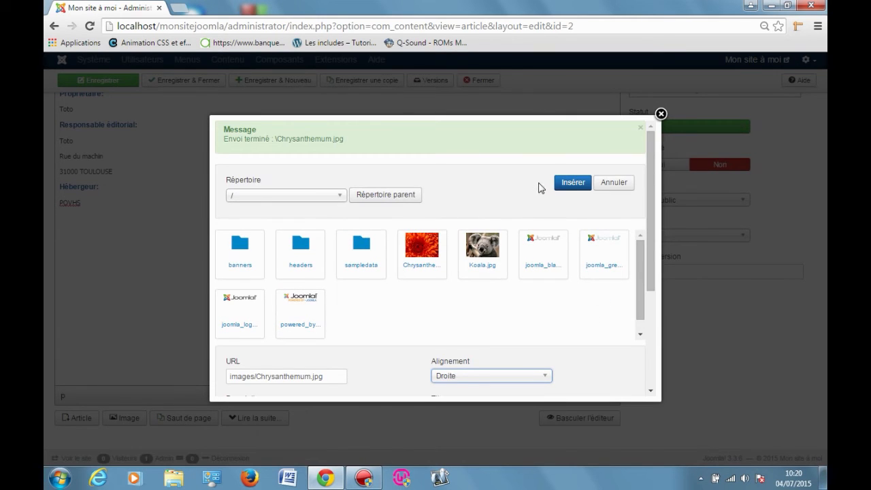
left_click(572, 185)
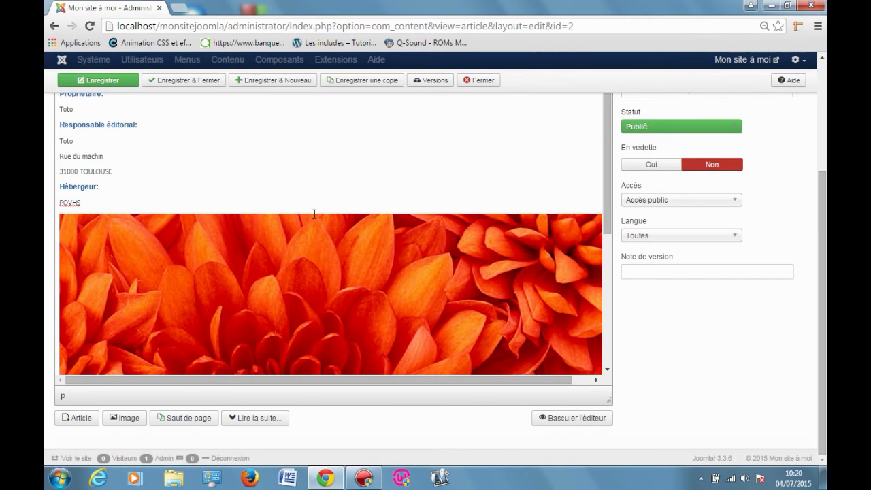
Shrink the inserted chrysanthemum image freehand by its corner to about 699 × 524 pixels.
left_click(242, 256)
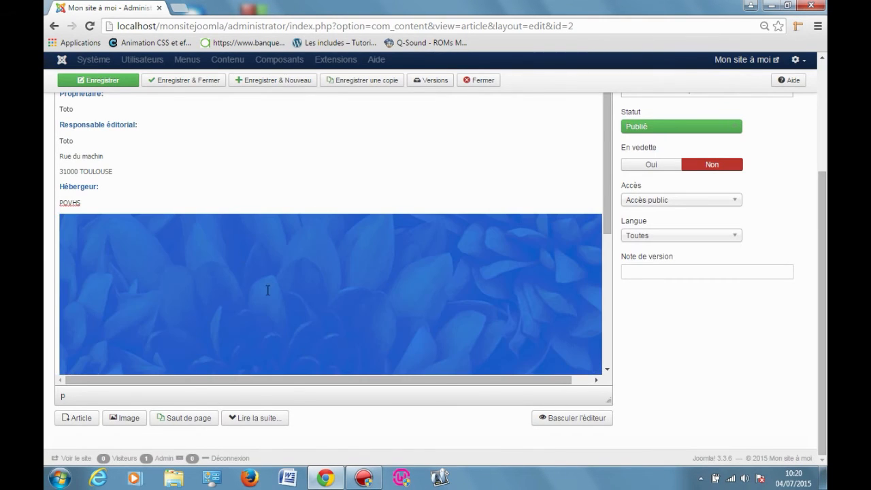
left_click(295, 185)
left_click(272, 232)
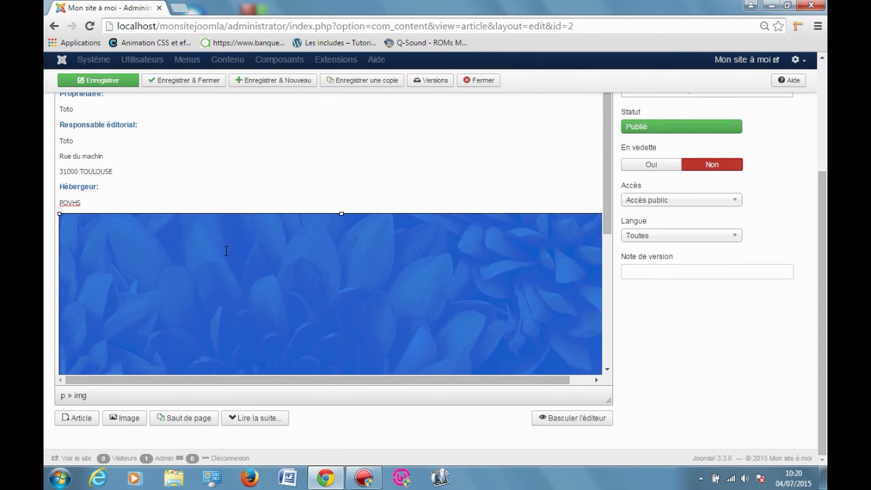
left_click_drag(60, 214, 260, 306)
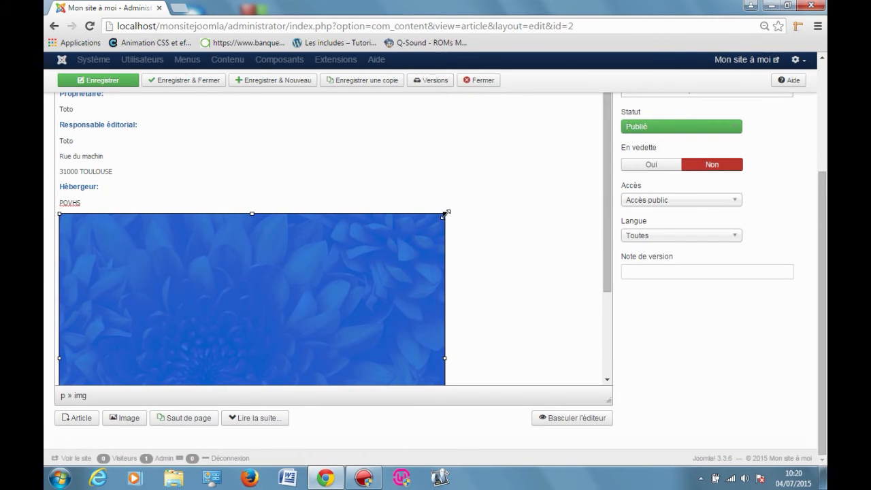
Set the chrysanthemum image's width to 250 pixels with its proportions constrained, and deselect the image.
scroll(376, 232, "up", 1)
scroll(389, 228, "up", 1)
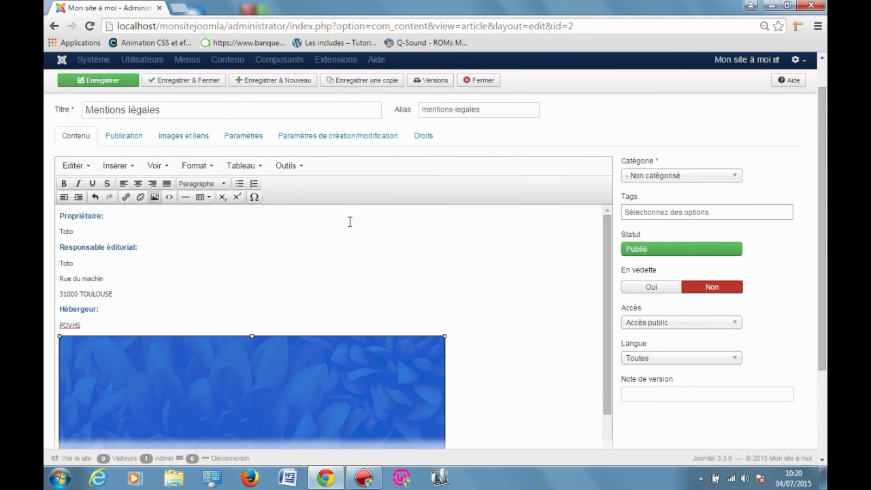
left_click(155, 202)
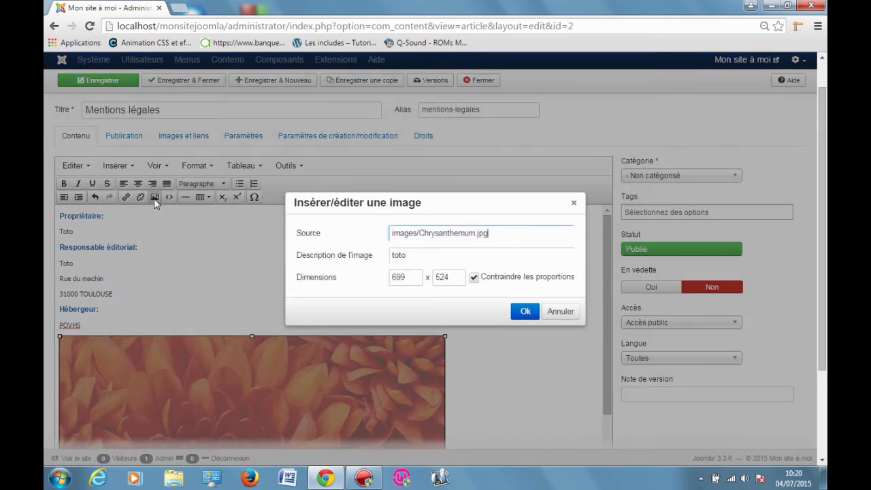
left_click_drag(405, 280, 327, 278)
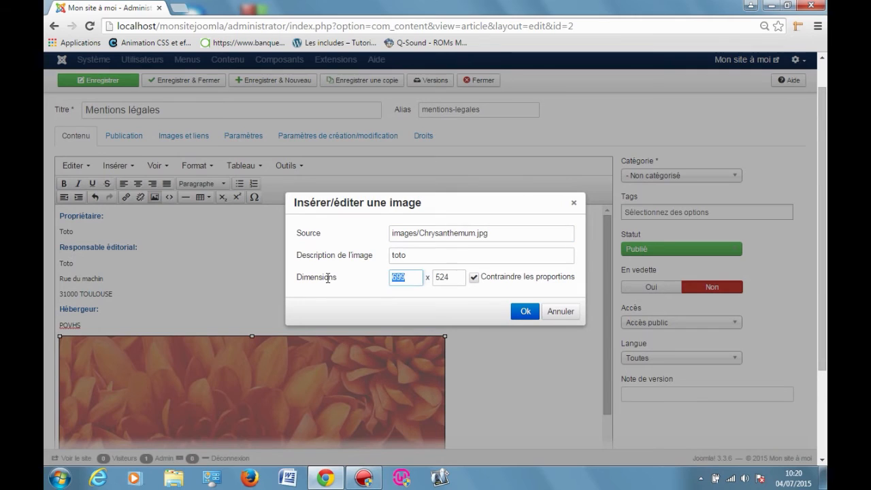
type("250")
left_click(525, 312)
scroll(486, 302, "down", 2)
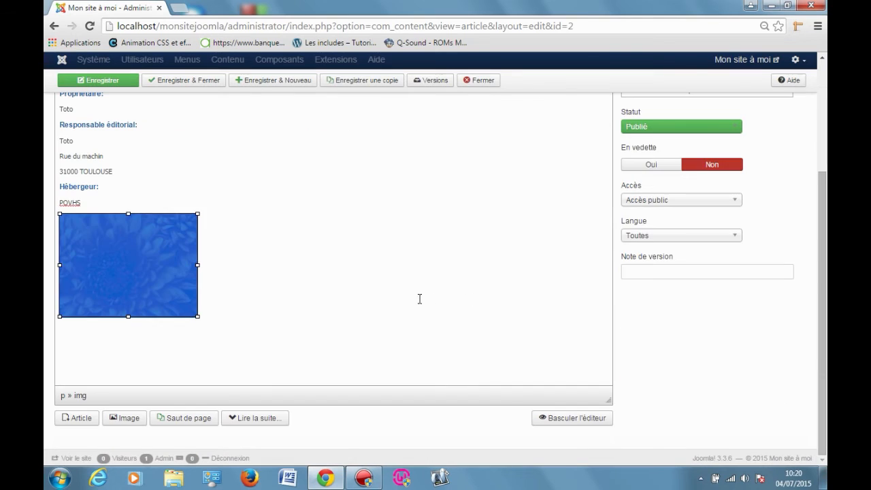
left_click(236, 255)
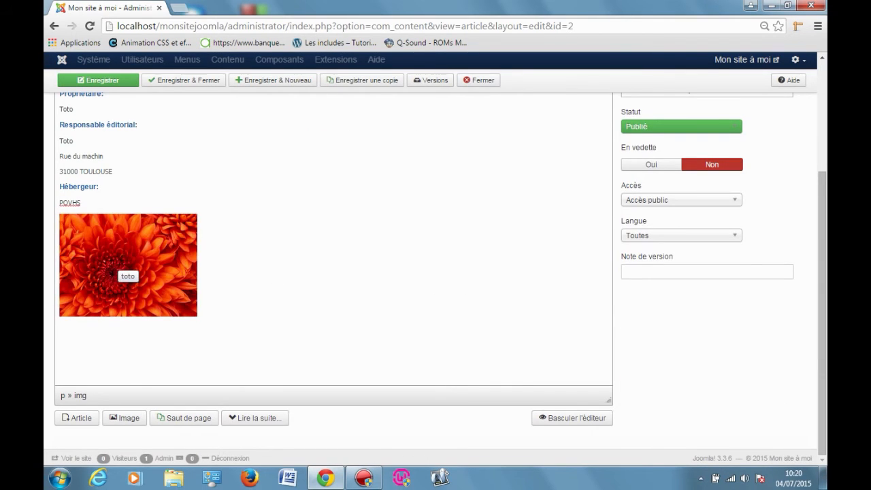
Check the alignment options in the image insertion dialog with the chrysanthemum image selected, and leave without inserting anything.
left_click(166, 260)
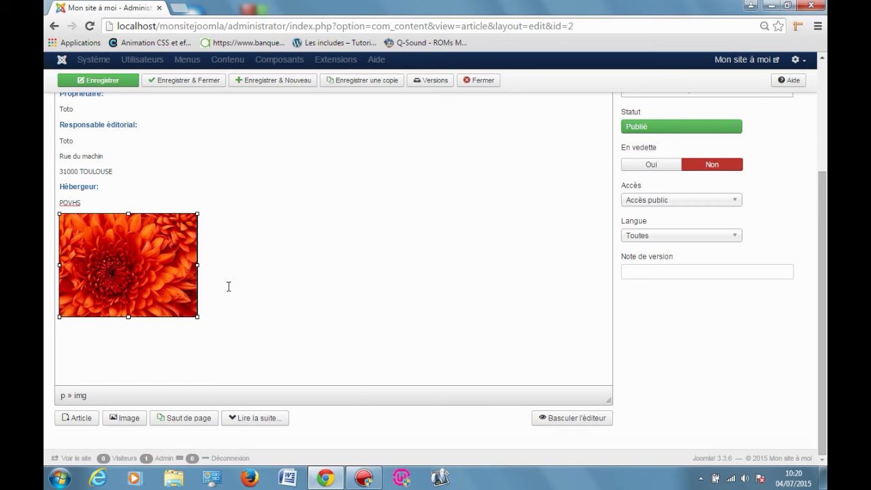
left_click(138, 421)
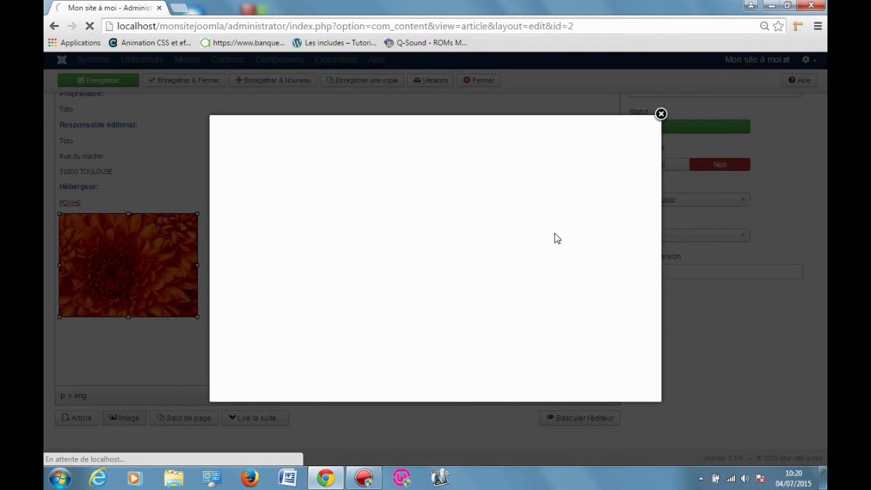
left_click(470, 333)
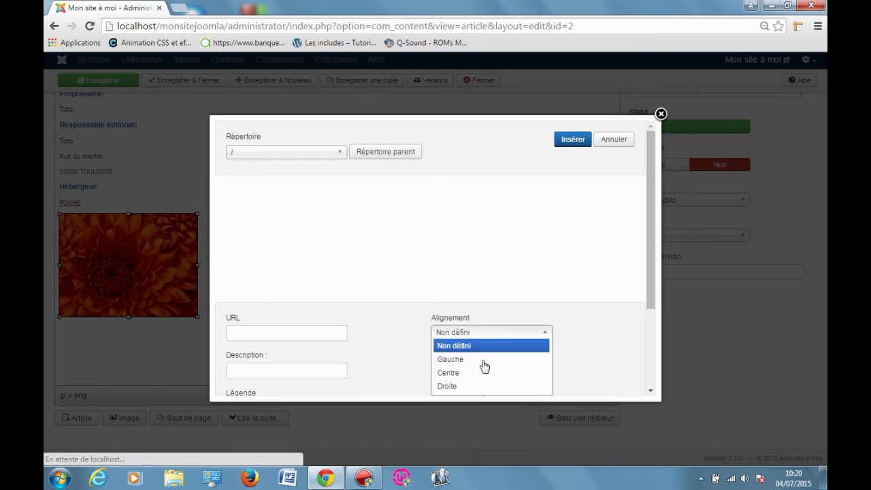
left_click(572, 340)
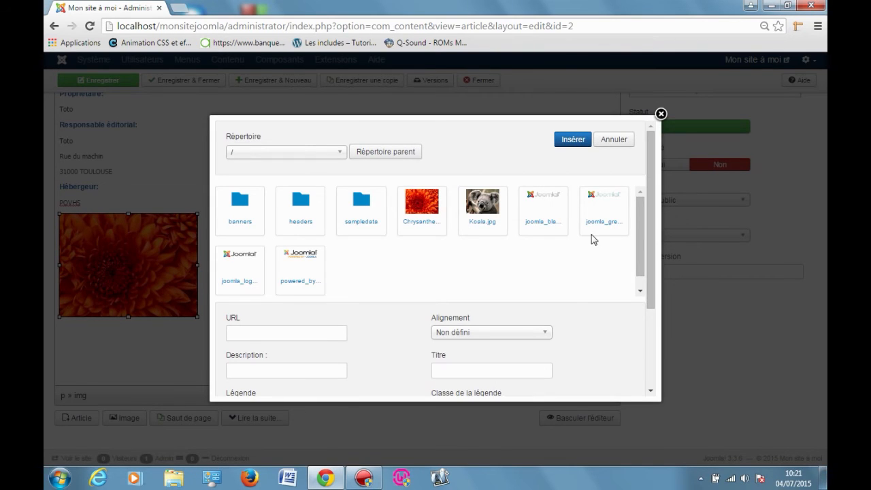
left_click(661, 113)
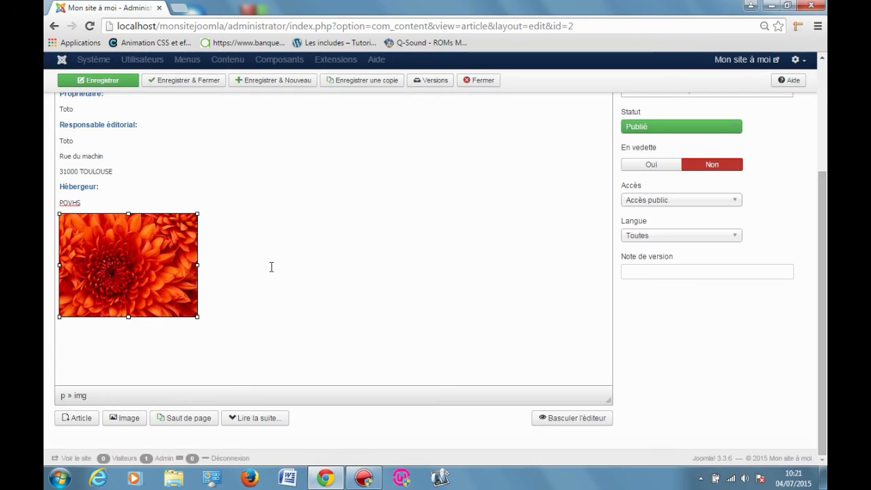
Examine the img tag and its alignment class in the article's HTML source, and return to the image in the visual editor.
left_click(562, 417)
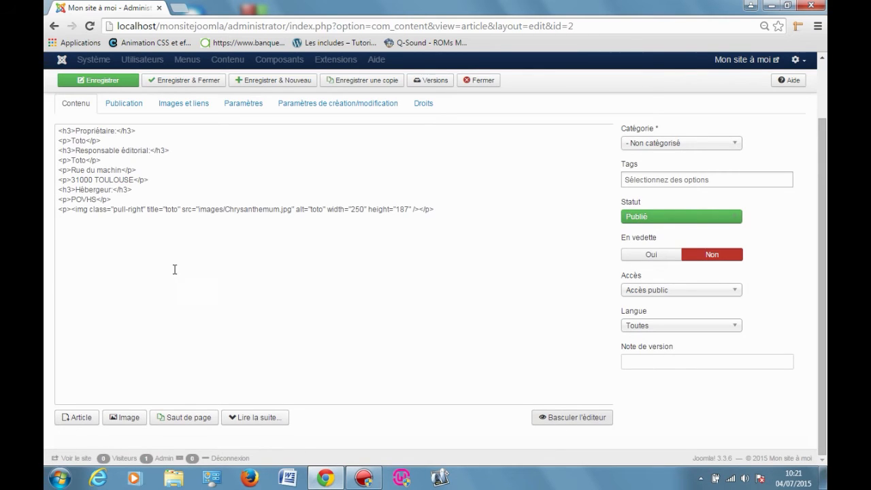
double_click(79, 210)
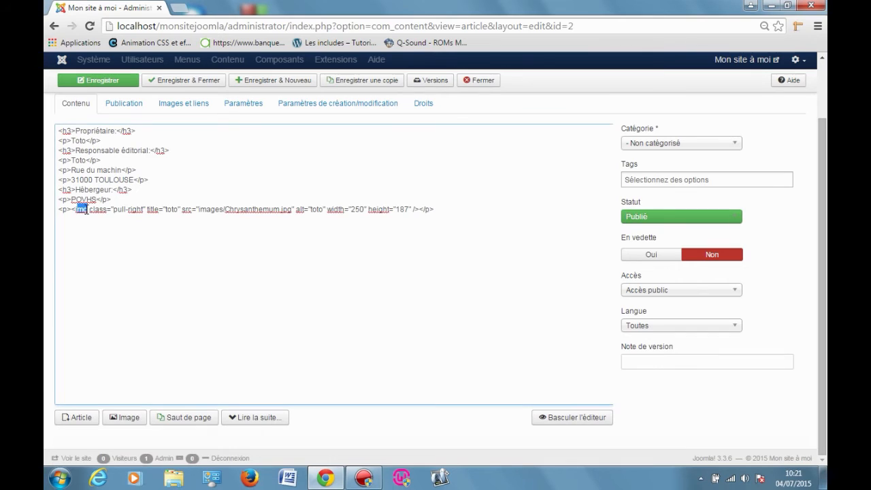
left_click_drag(114, 208, 143, 210)
left_click(554, 420)
left_click(184, 334)
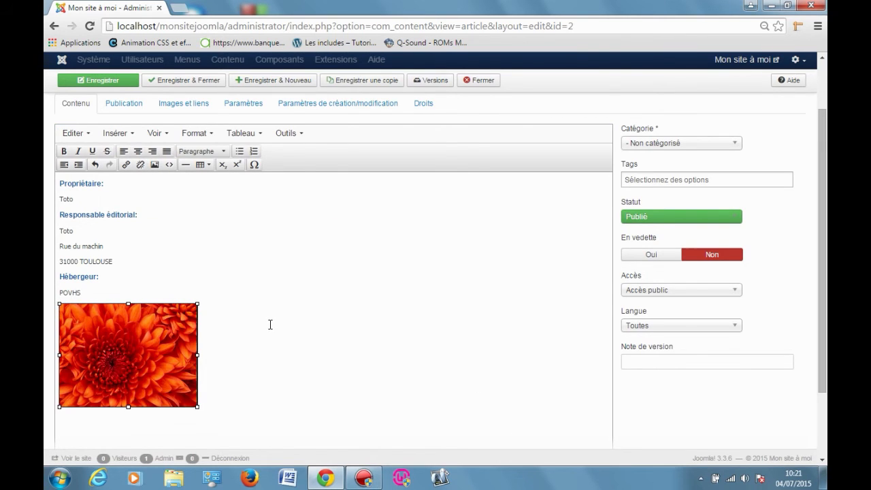
Delete the chrysanthemum image below POVHS from the article's content and save the article.
scroll(272, 324, "up", 2)
scroll(271, 322, "down", 3)
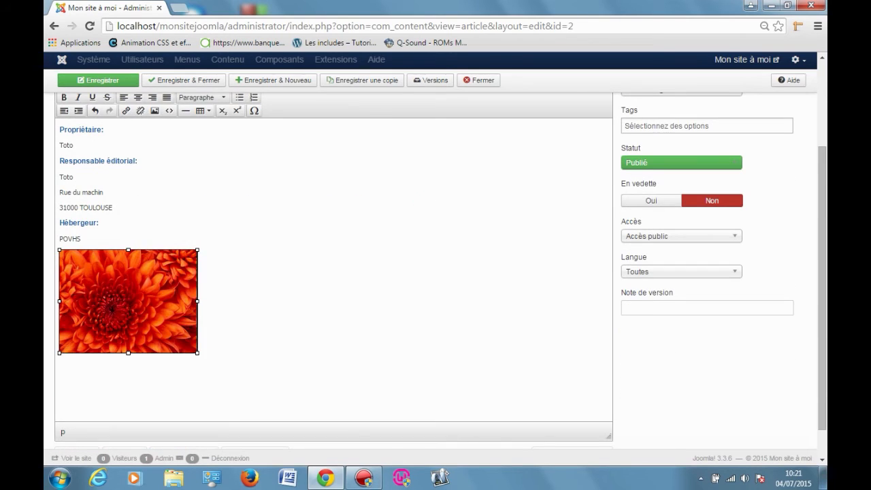
left_click(129, 310)
left_click_drag(353, 307, 353, 307)
left_click_drag(129, 309, 132, 309)
key("Delete")
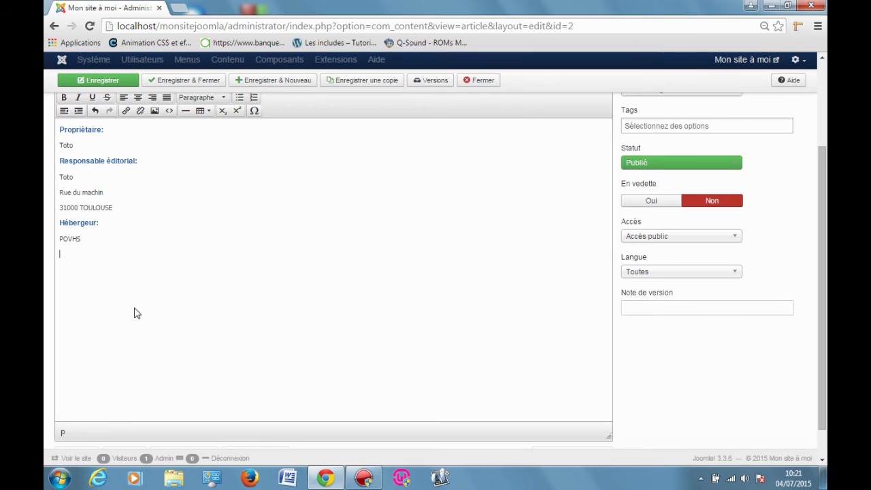
key("ctrl+s")
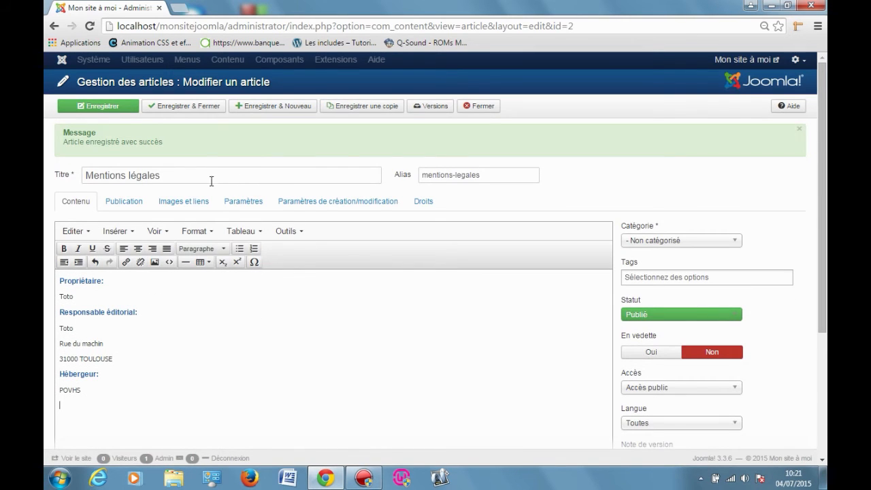
left_click(129, 111)
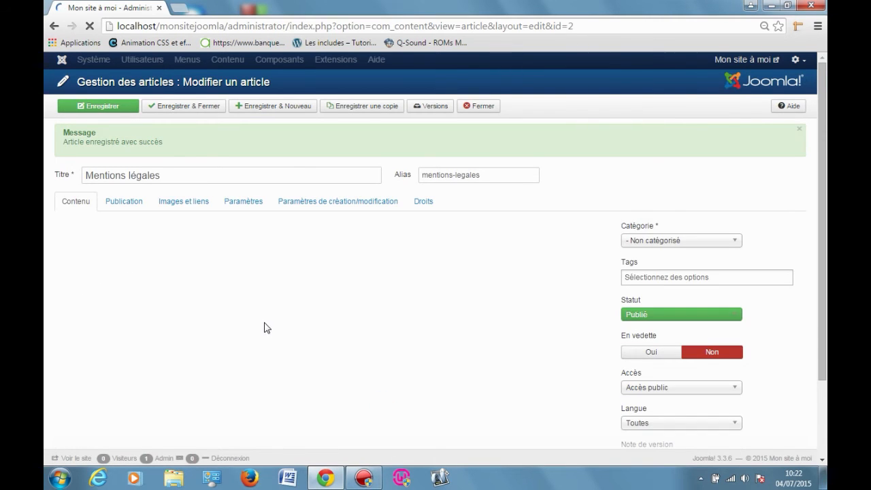
Examine the article's description and keyword metadata fields against the Propriétaire, Responsable éditorial and Hébergeur headings in its content.
left_click(118, 203)
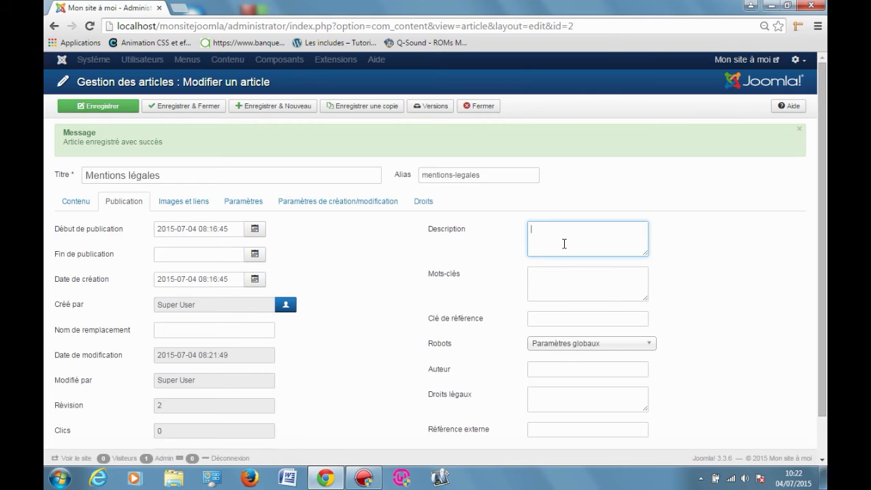
left_click(561, 282)
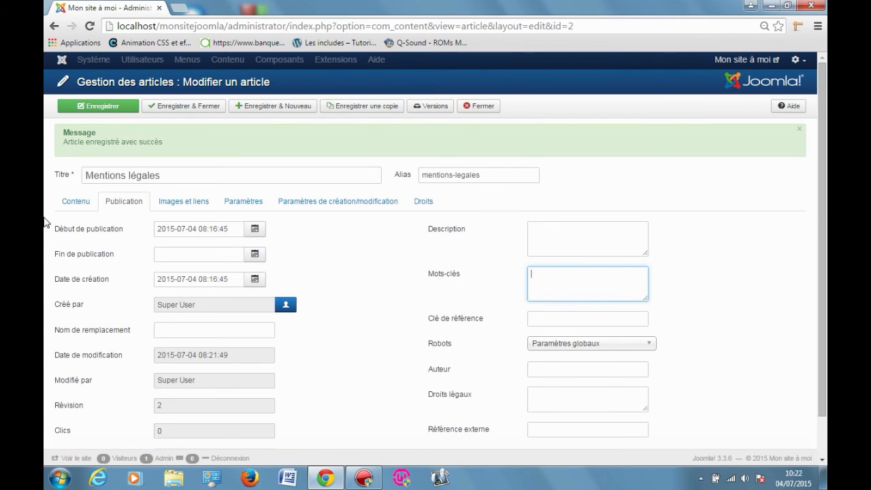
left_click(88, 202)
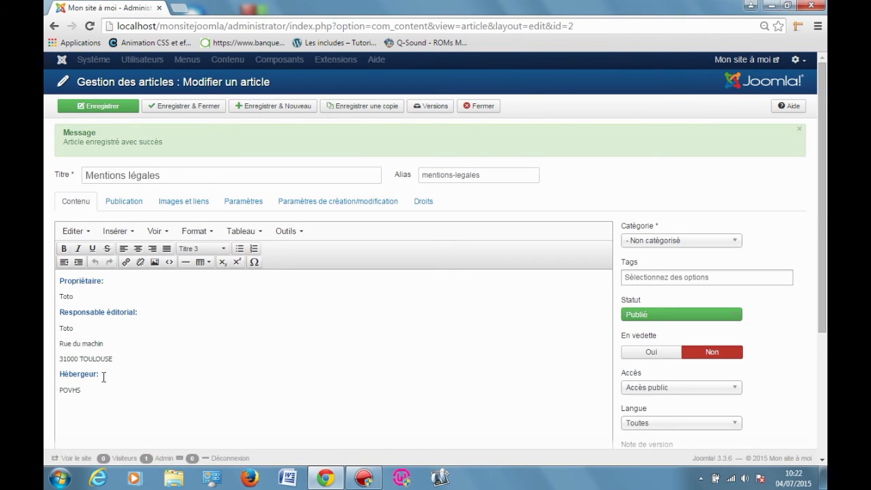
left_click_drag(150, 314, 63, 311)
left_click_drag(106, 281, 62, 280)
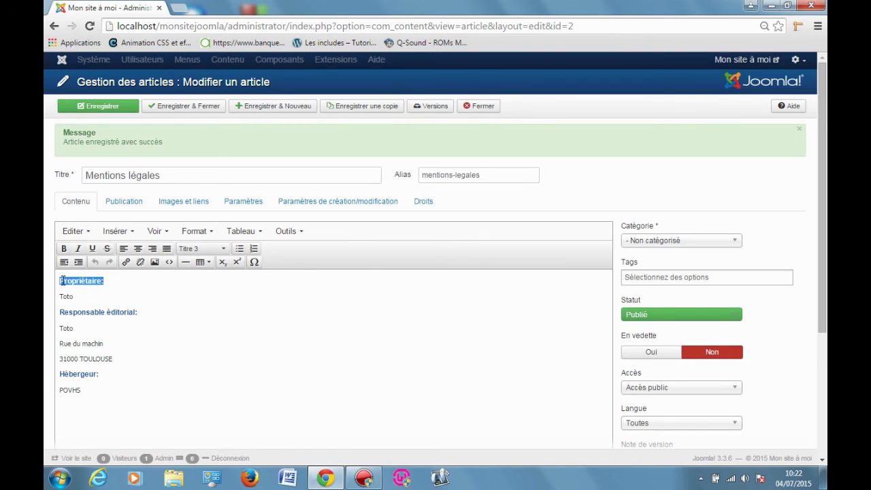
left_click(102, 316)
left_click_drag(106, 371, 59, 372)
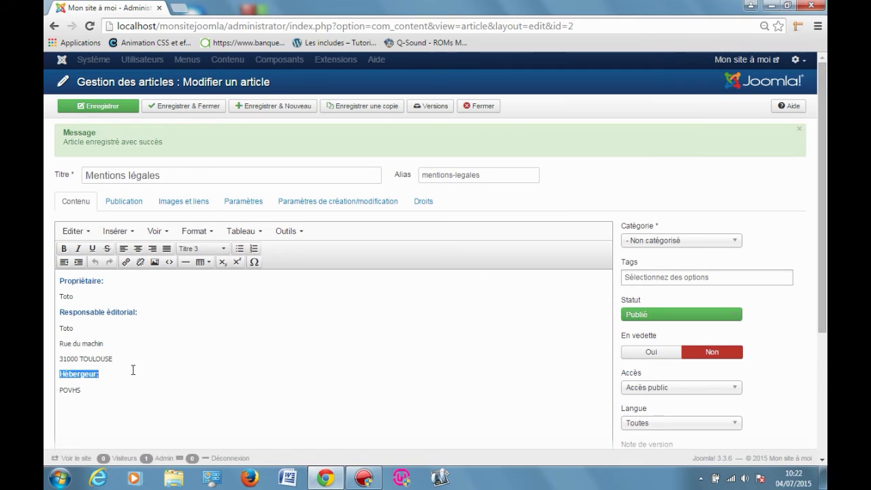
left_click(72, 338)
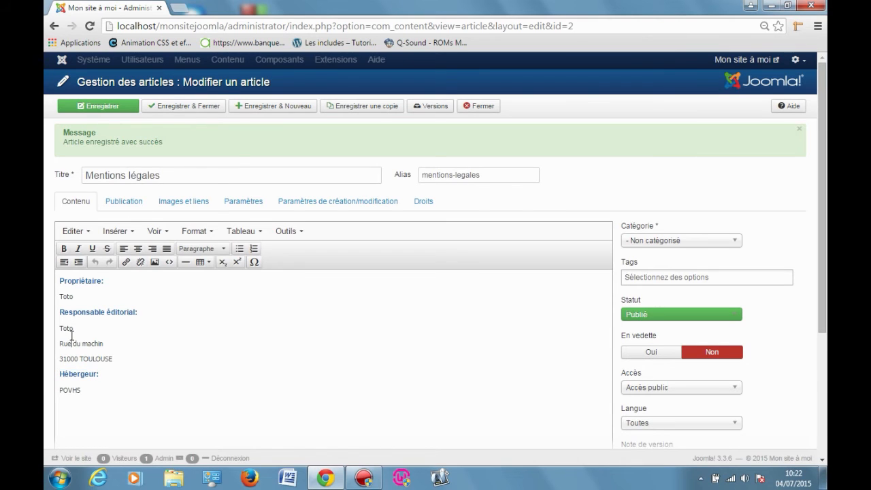
left_click(120, 201)
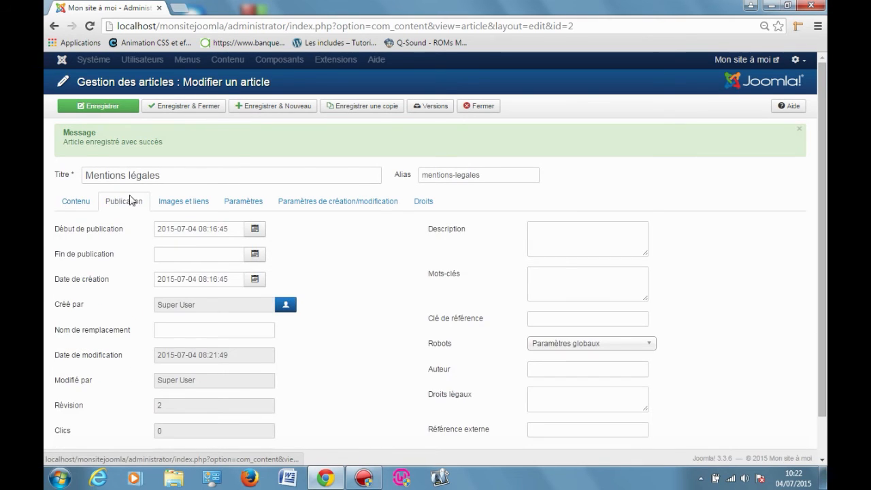
left_click(555, 277)
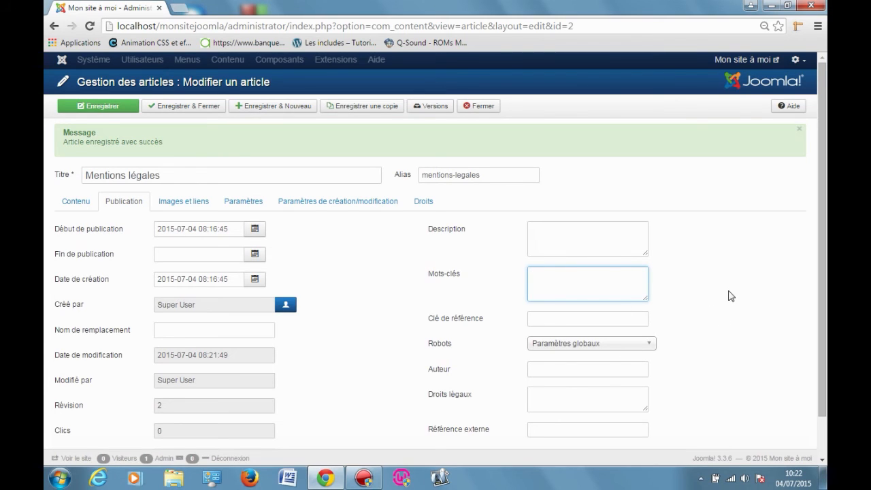
Try each index and follow combination for the article's Robots setting, and restore it to Paramètres globaux.
left_click(629, 346)
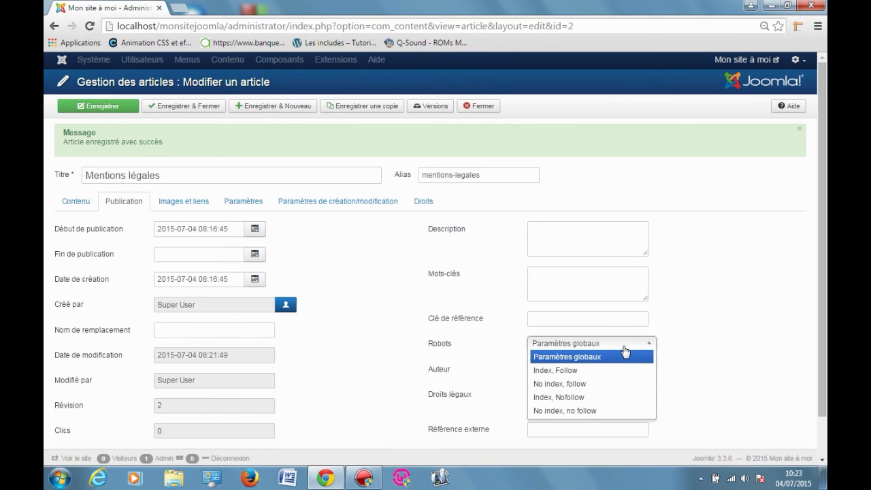
left_click(558, 371)
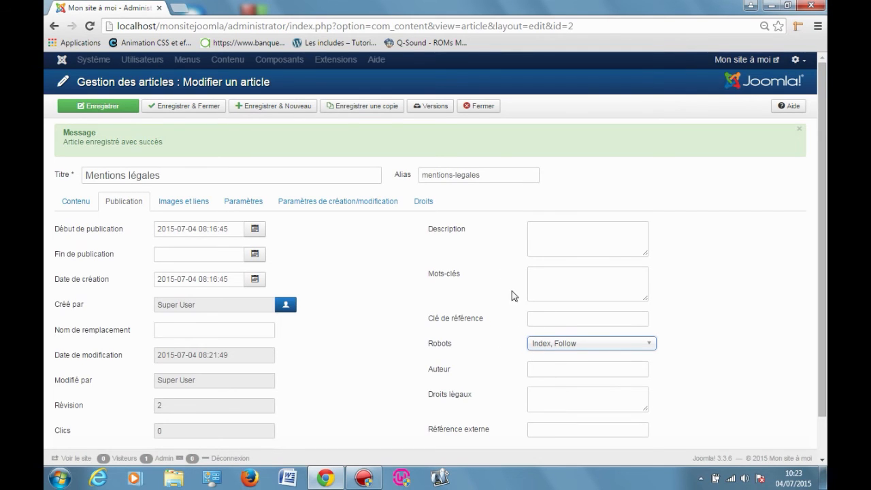
left_click(566, 347)
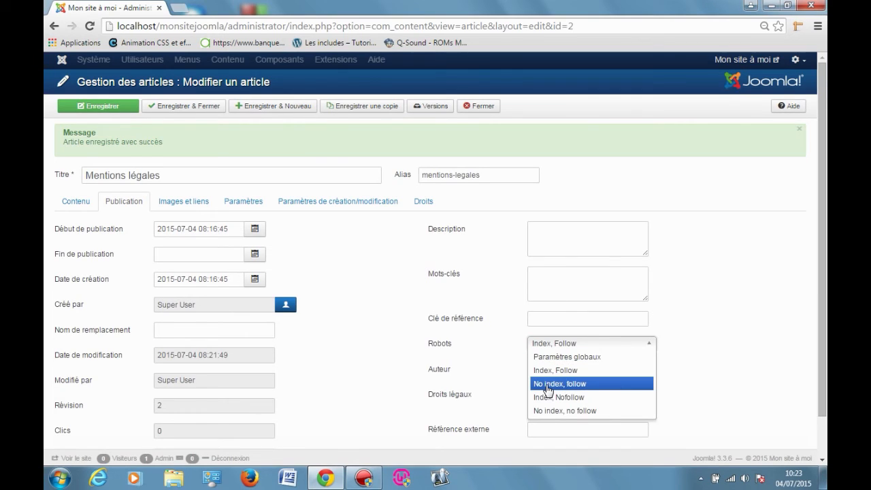
left_click(548, 390)
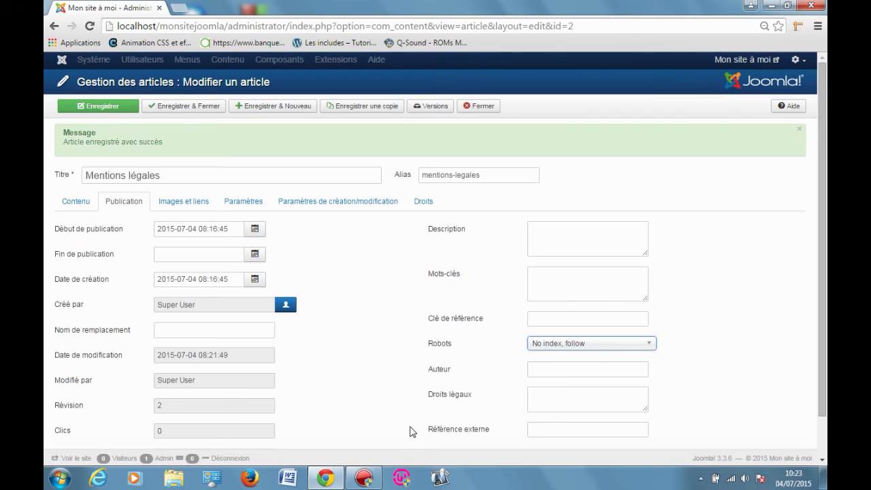
left_click(579, 347)
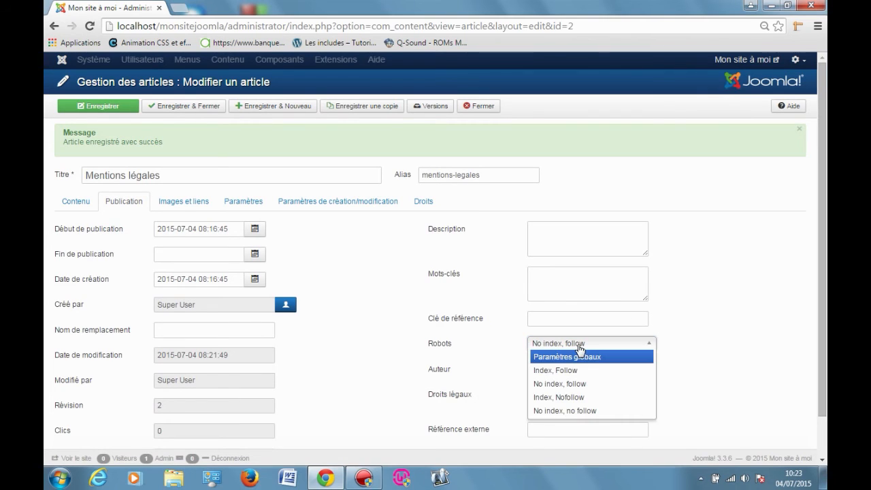
left_click(570, 398)
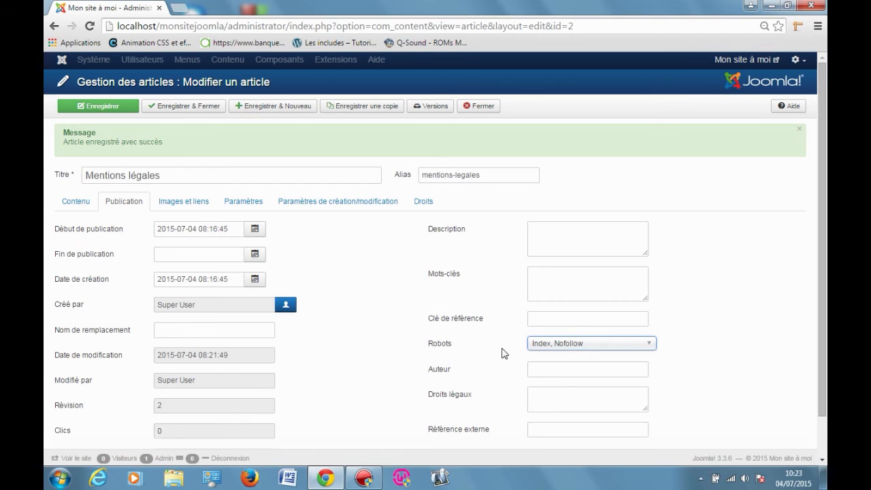
left_click(573, 348)
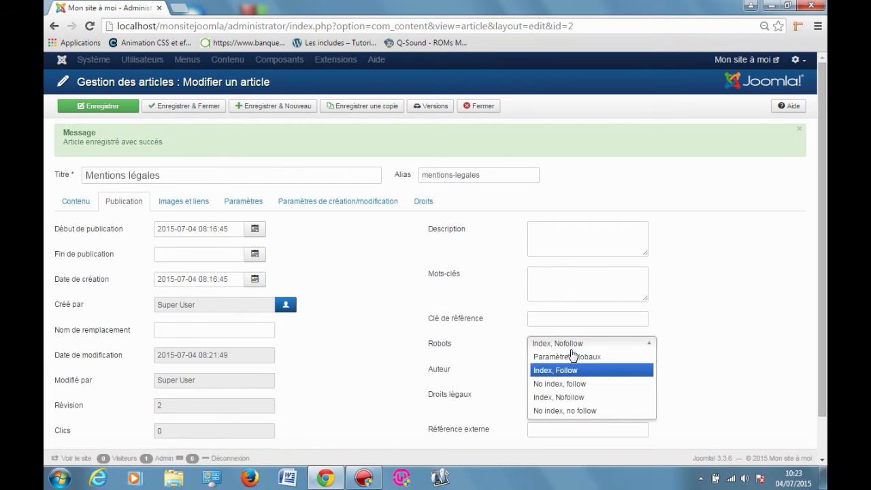
left_click(577, 410)
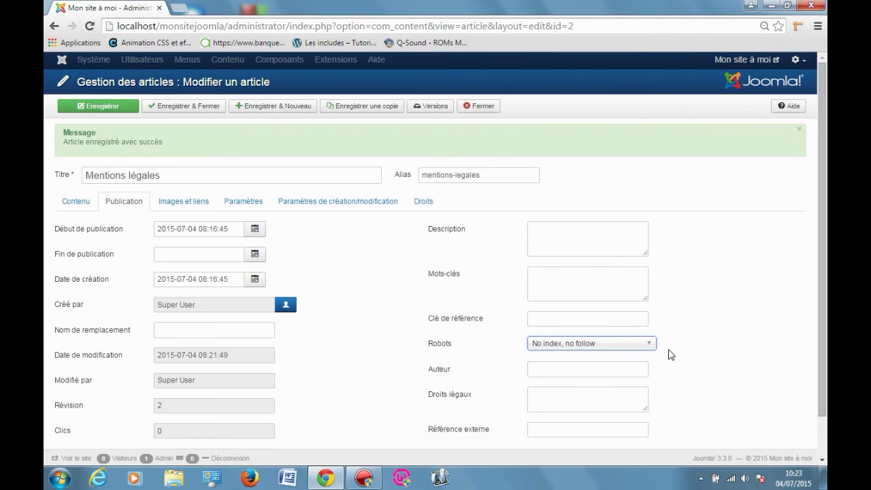
left_click(585, 346)
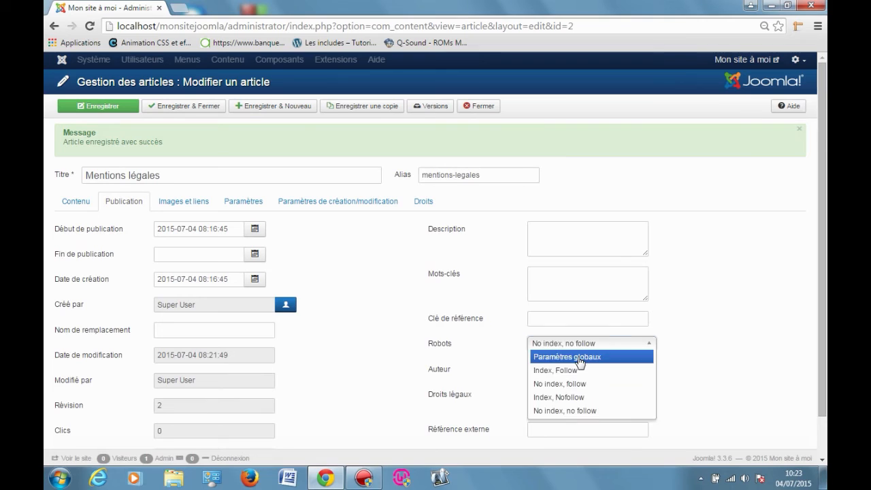
left_click(577, 356)
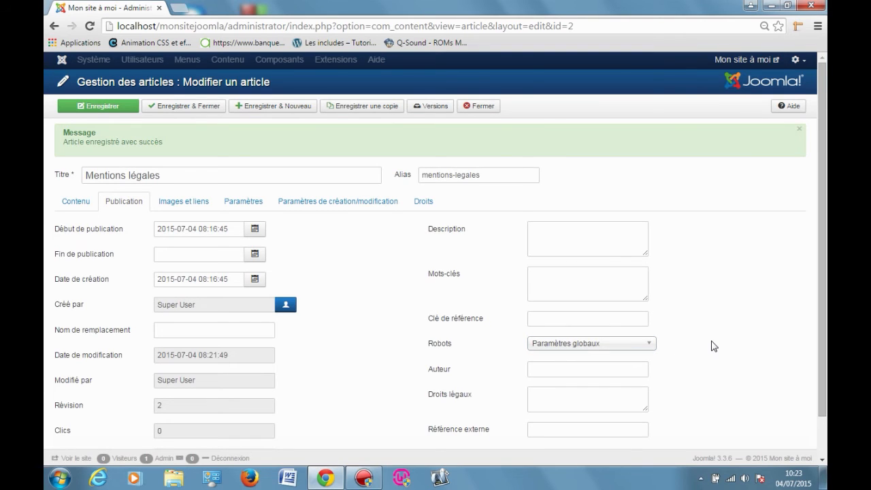
Examine the author, legal rights and end-of-publication fields in the article's publication options.
left_click(549, 371)
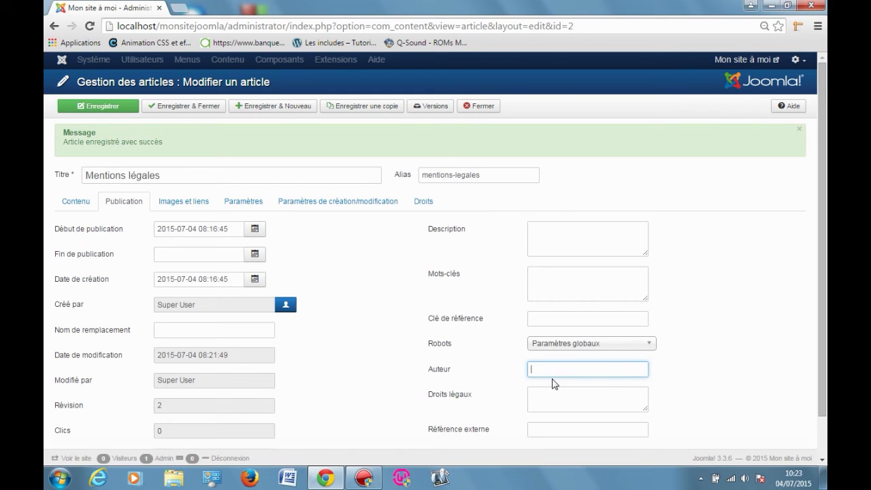
mouse_move(83, 333)
left_click(551, 401)
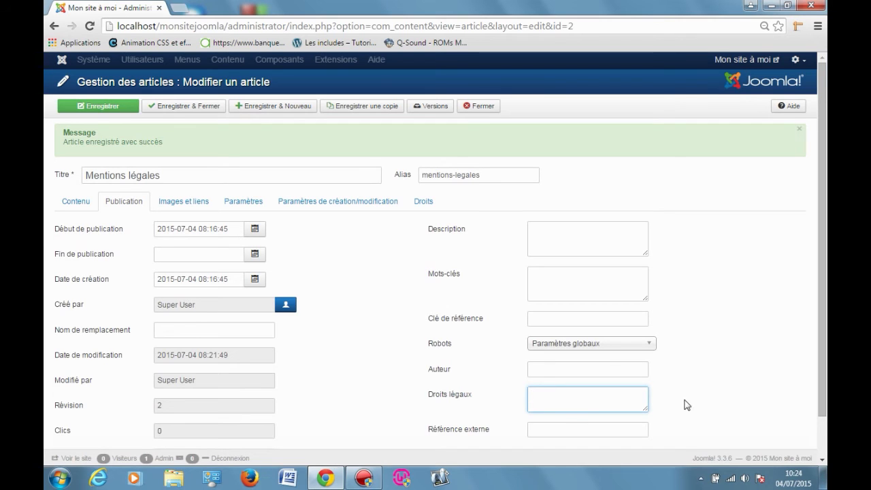
scroll(702, 394, "down", 1)
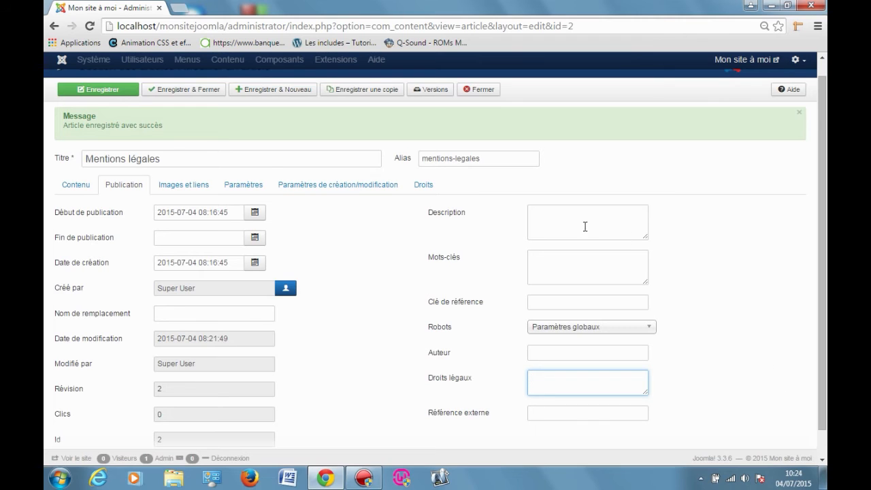
scroll(633, 340, "up", 1)
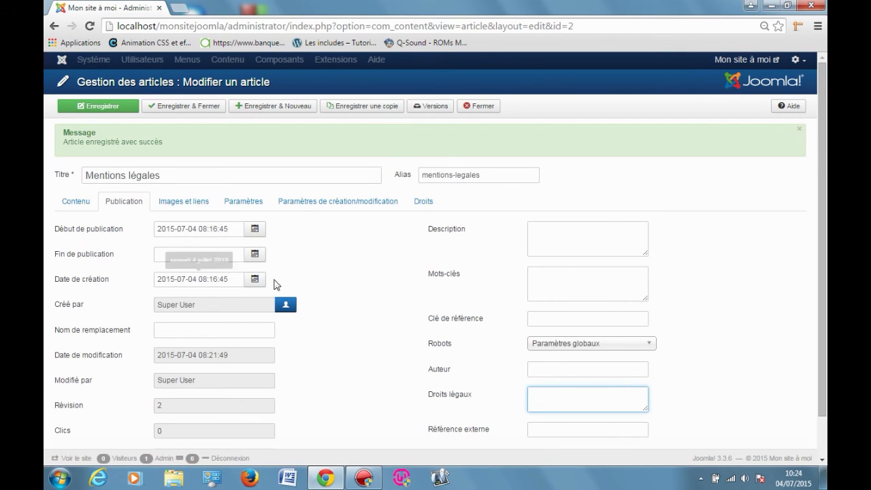
left_click(187, 255)
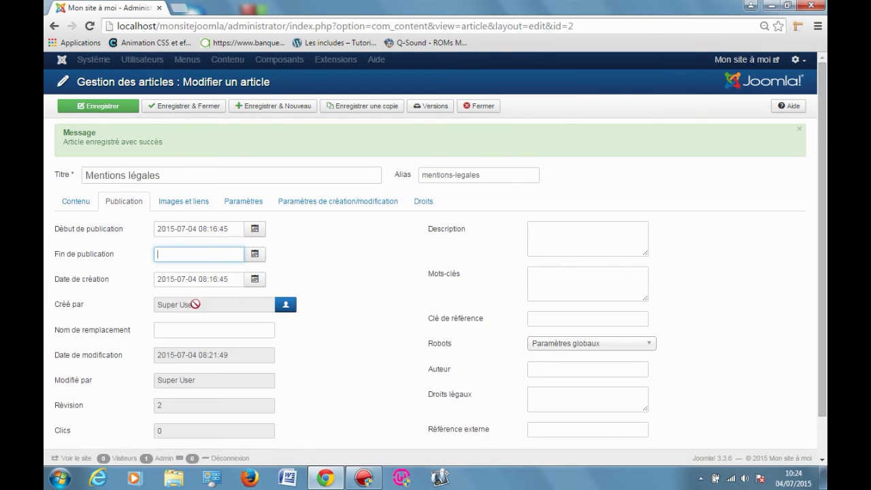
Fill in the article's Nom de remplacement field with the name to show instead of the creator's.
left_click(191, 327)
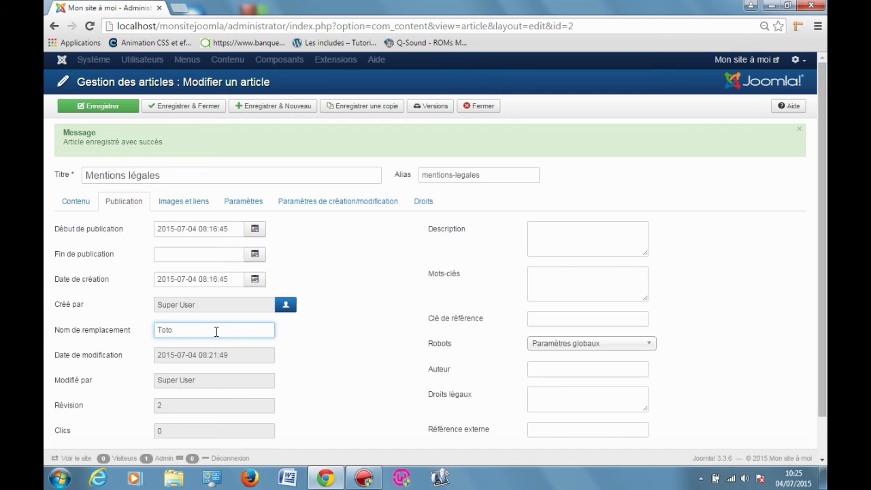
left_click(344, 323)
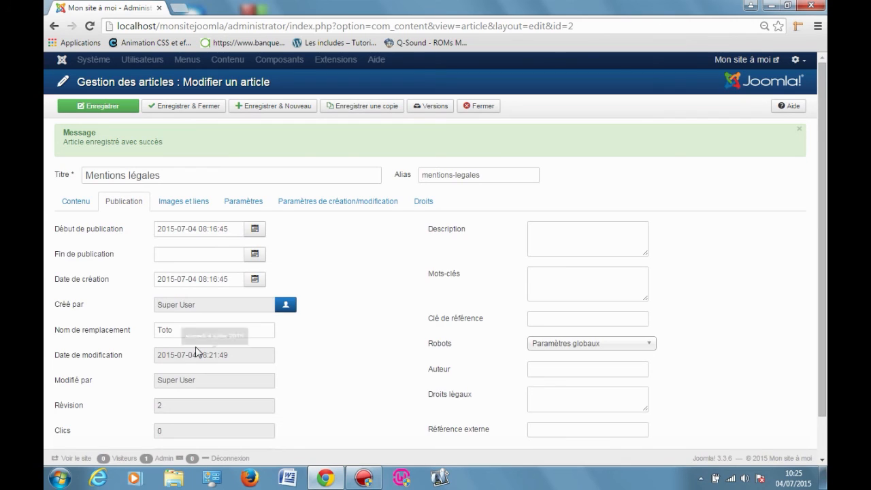
scroll(272, 397, "down", 1)
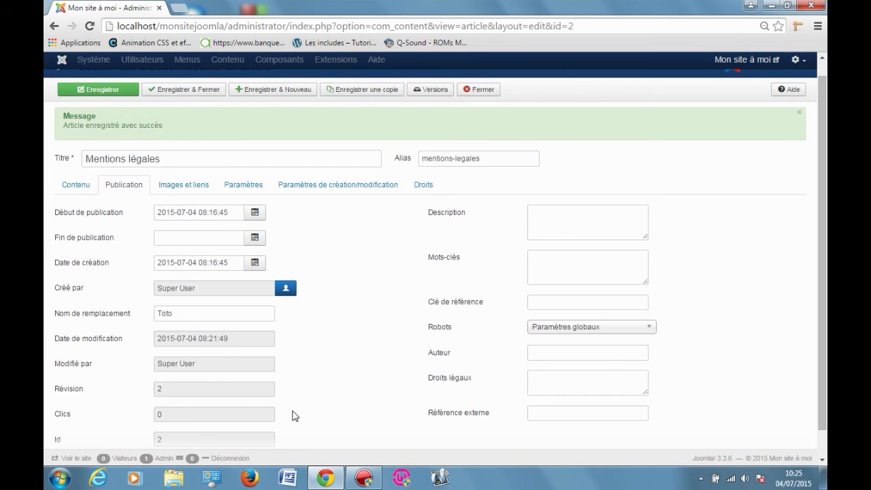
scroll(294, 416, "up", 1)
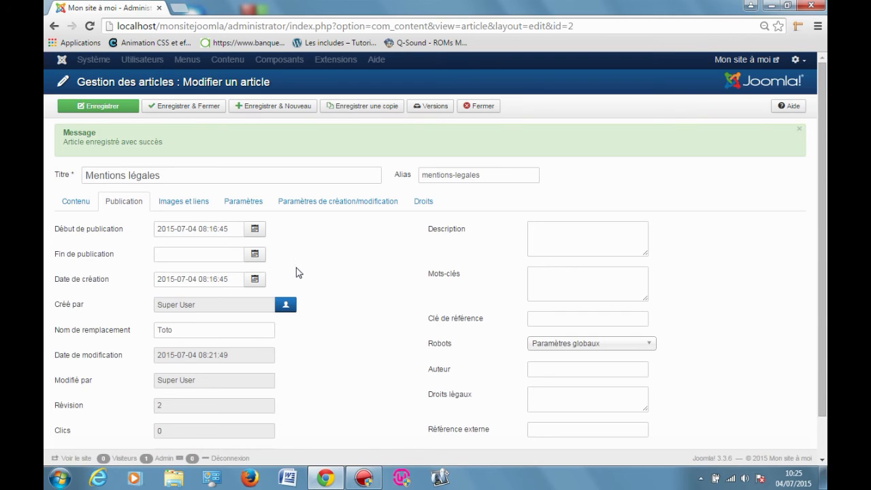
Examine the article's intro image, full-article image and link A to C options, and return to the article's content.
left_click(189, 202)
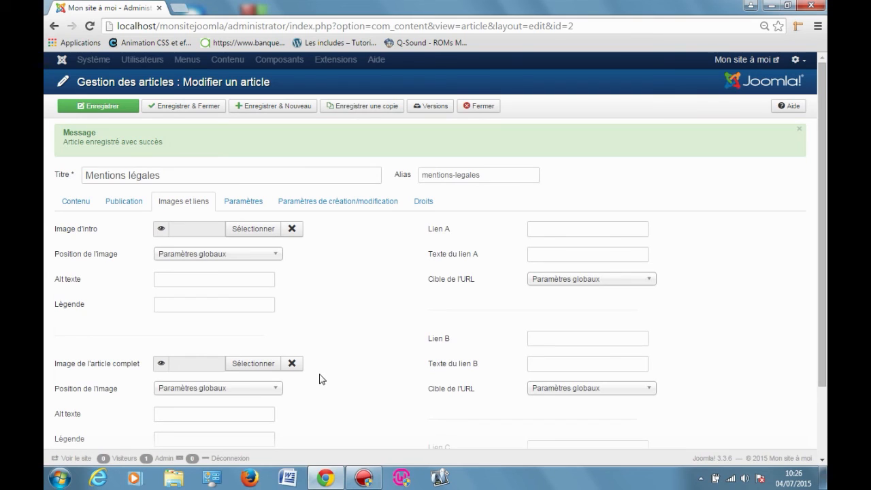
scroll(346, 320, "down", 2)
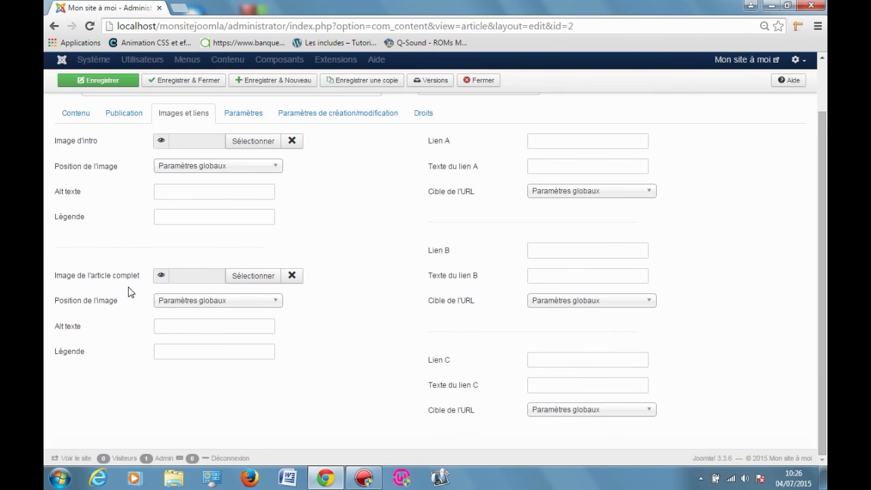
mouse_move(120, 281)
scroll(175, 422, "up", 2)
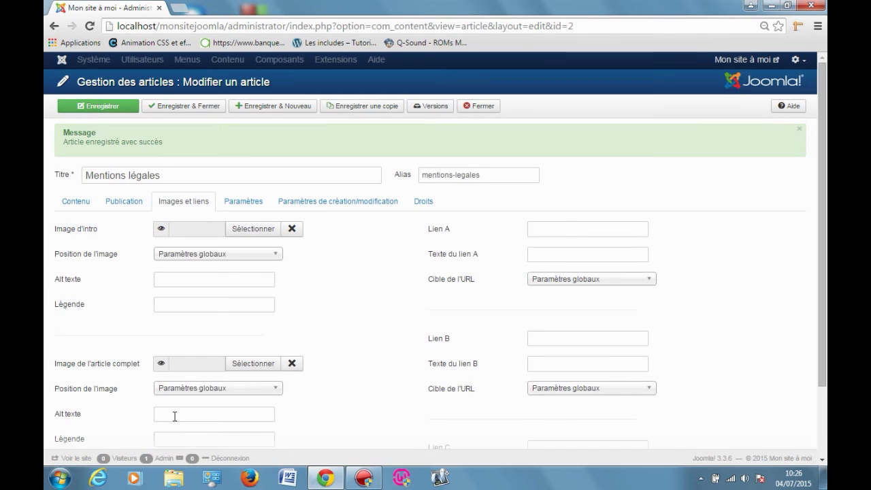
left_click(92, 201)
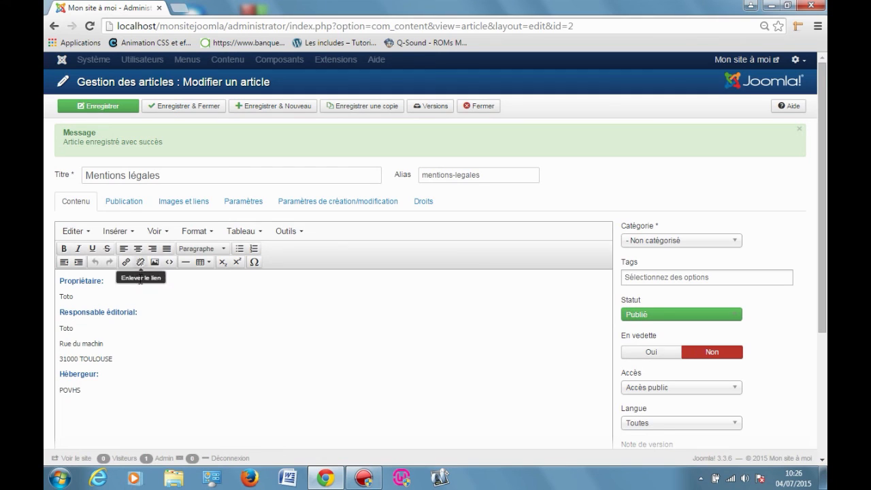
Examine the choices for the article's Titre de l'article and Titre cliquable display settings, leaving both on Paramètres globaux.
left_click(181, 203)
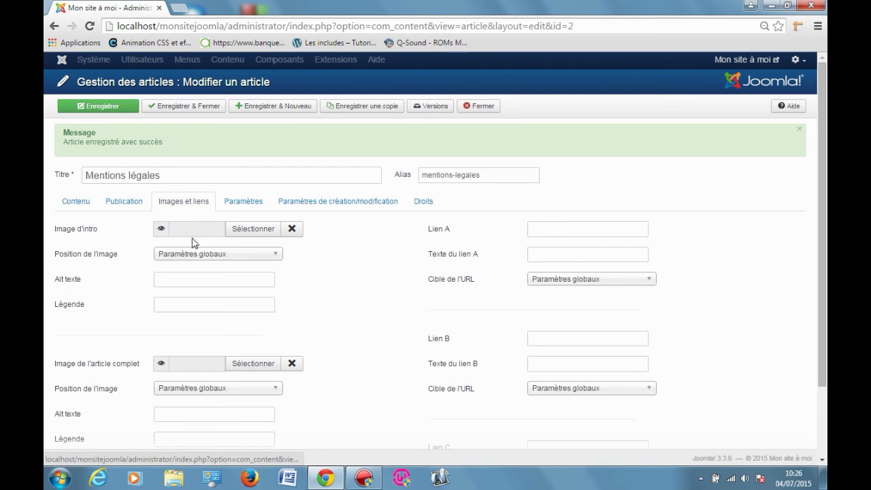
left_click(253, 201)
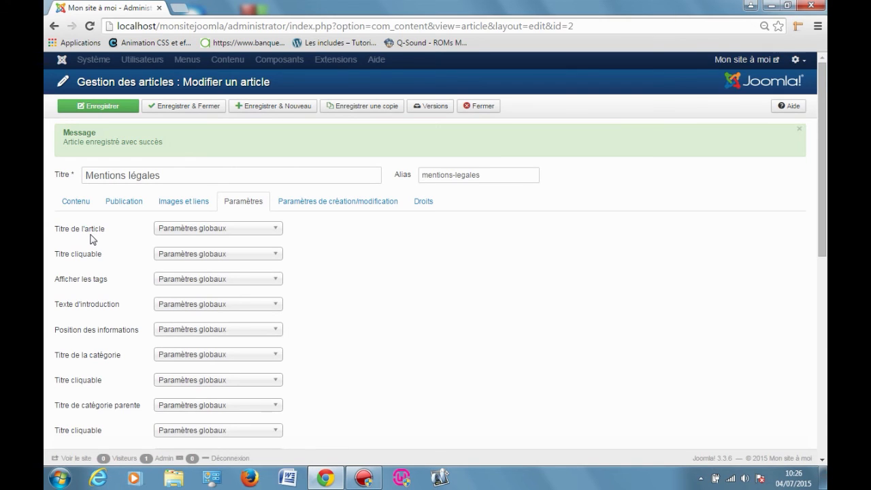
mouse_move(94, 237)
left_click(201, 231)
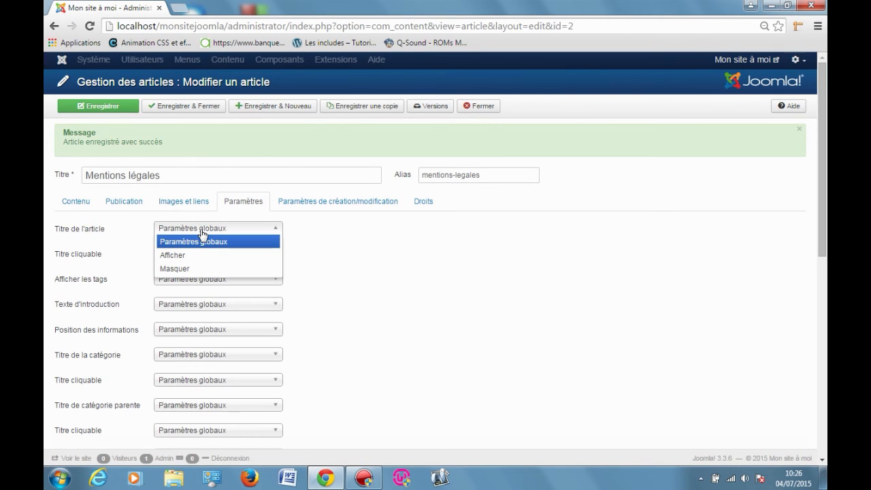
left_click(376, 243)
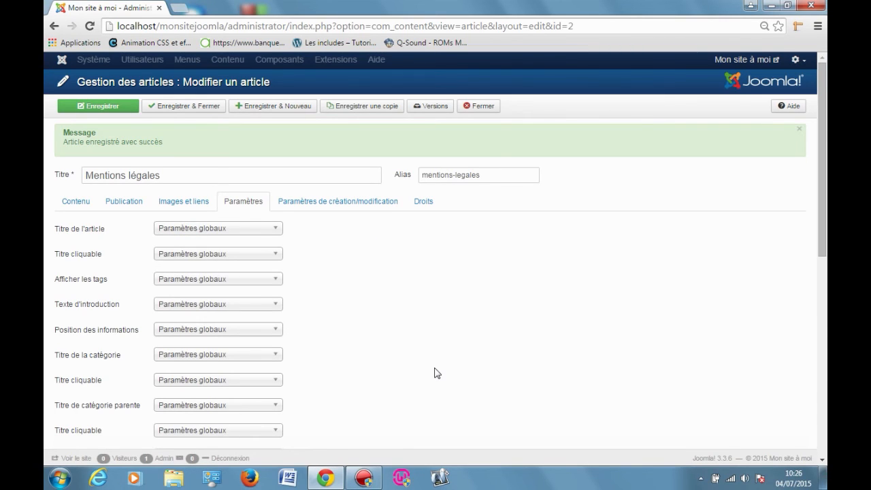
left_click(250, 234)
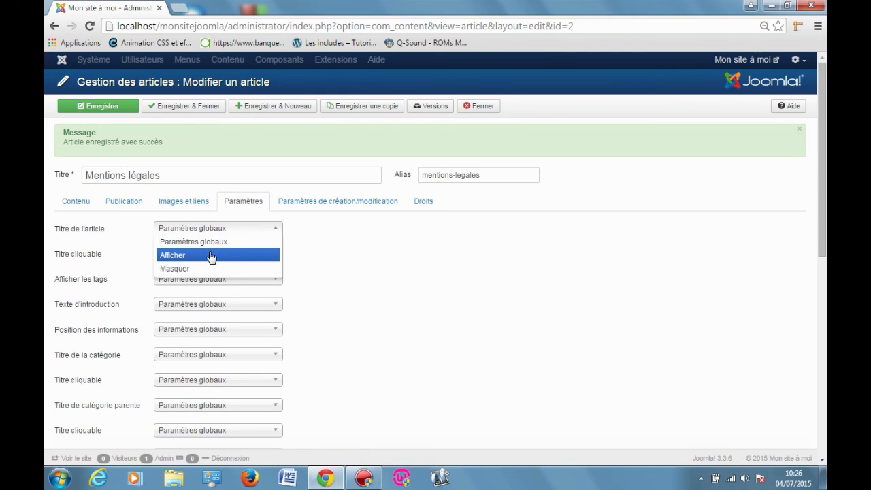
left_click(126, 242)
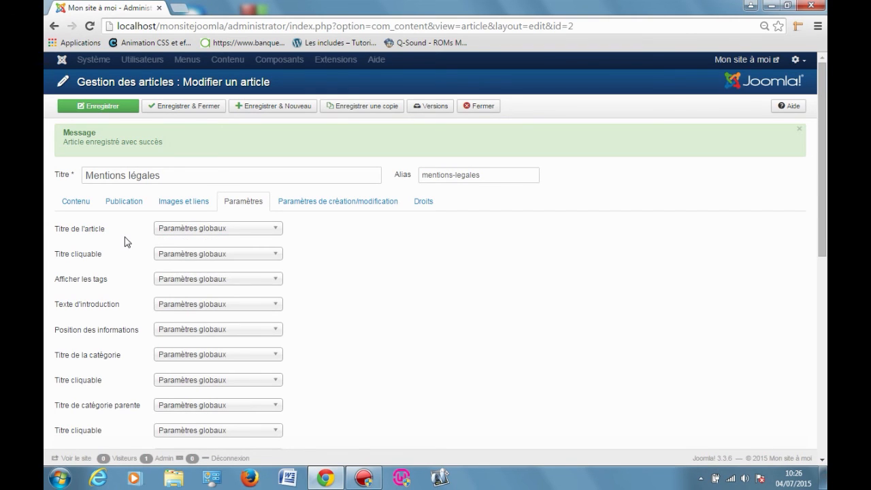
left_click(249, 254)
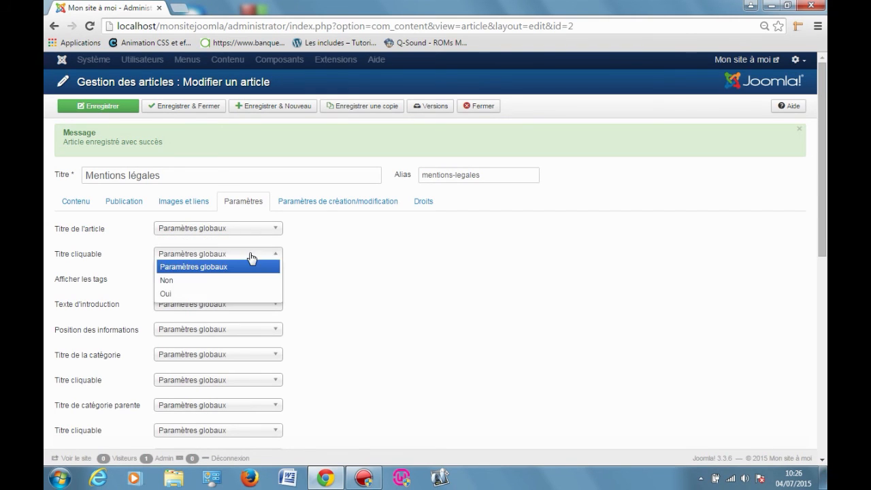
left_click(345, 297)
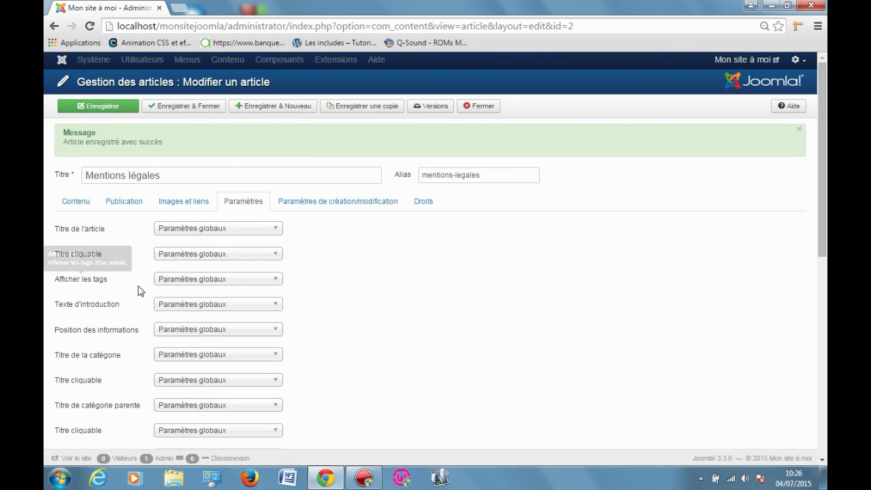
Examine the Tags field in the article's content, and its related Afficher les tags display setting.
left_click(80, 203)
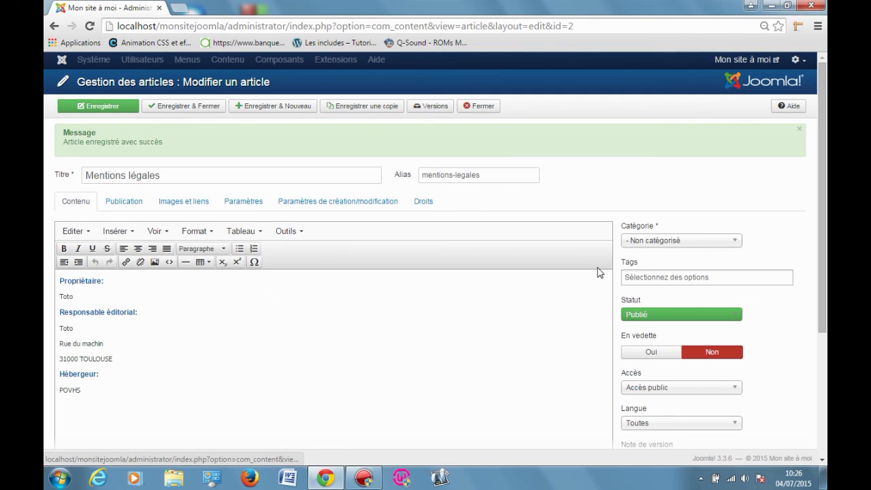
left_click(640, 275)
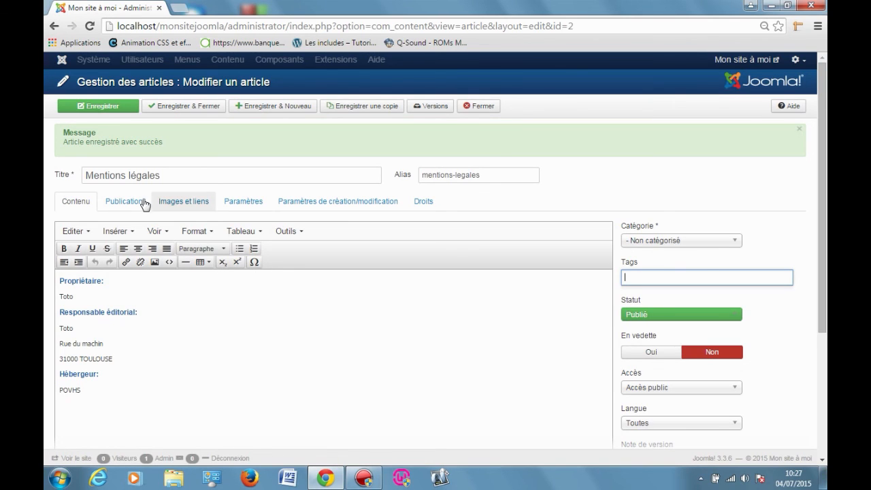
left_click(195, 204)
left_click(238, 201)
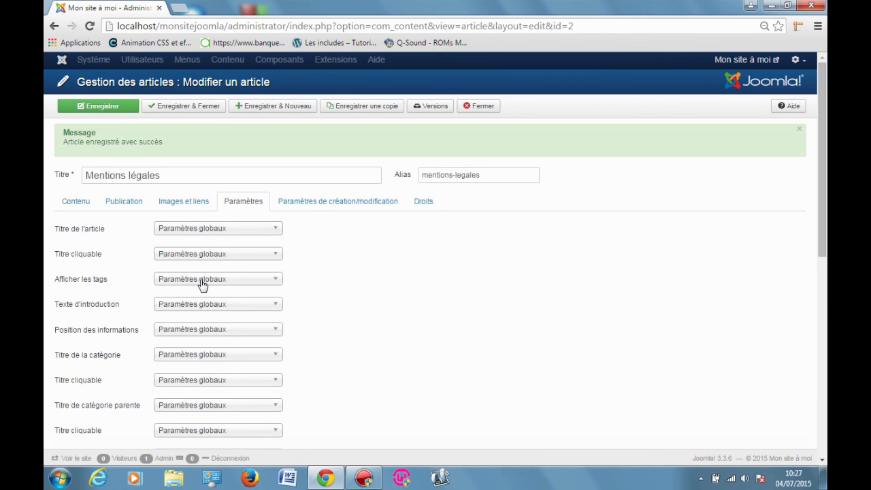
mouse_move(86, 290)
Review the article's remaining display settings down to Positionnement des liens, including the choices for Icône 'Imprimer'.
scroll(60, 300, "down", 2)
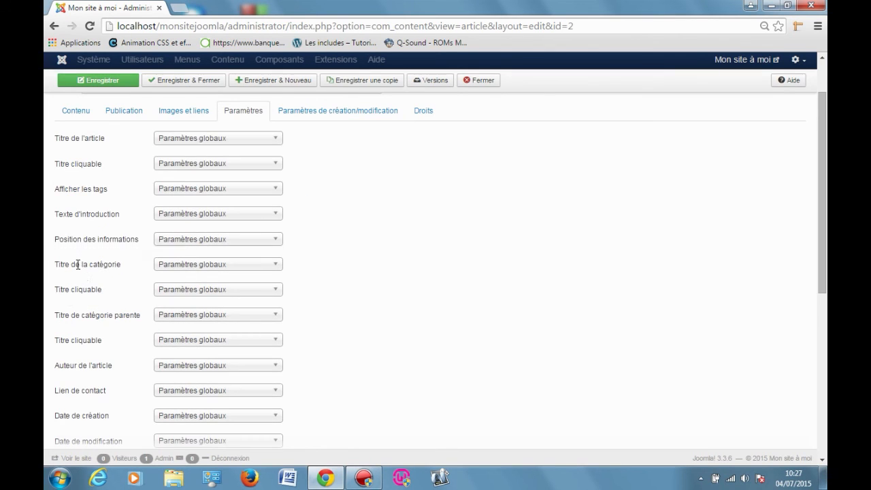
scroll(80, 275, "down", 3)
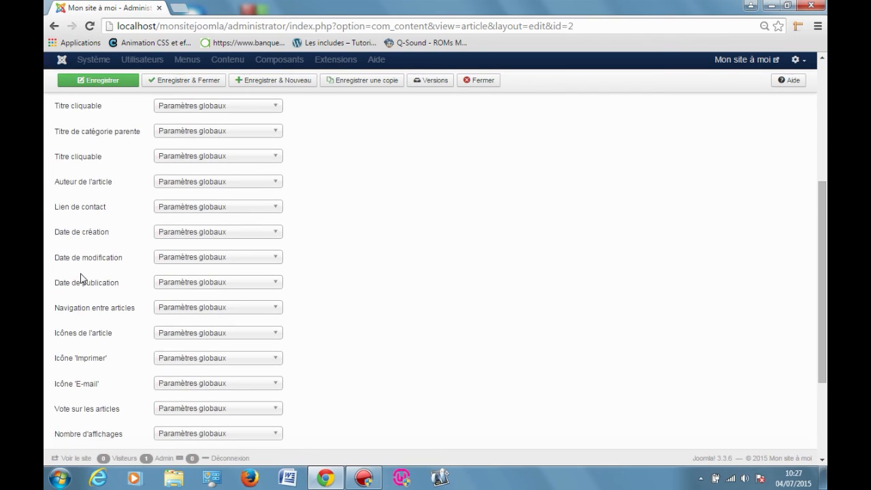
scroll(80, 277, "down", 1)
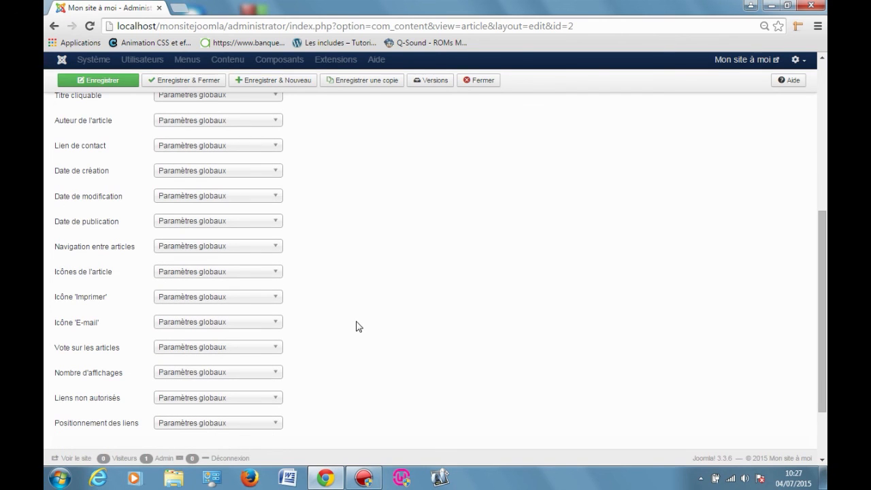
mouse_move(86, 305)
left_click(209, 298)
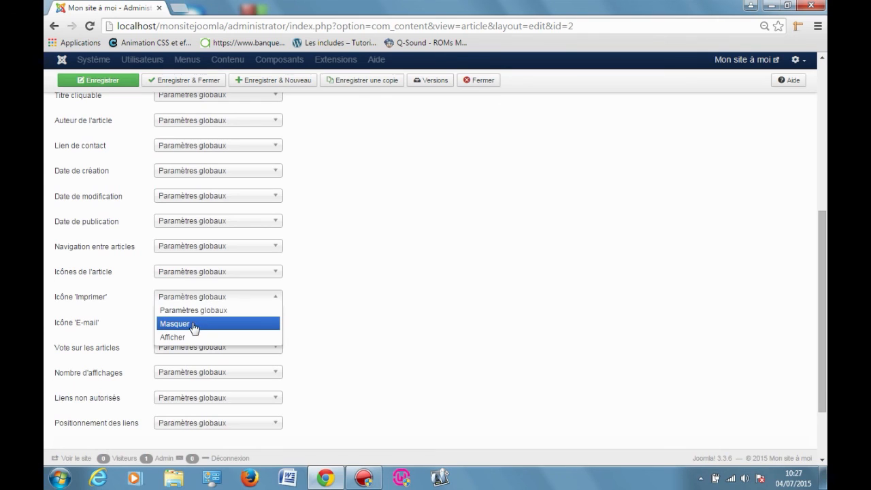
left_click(517, 319)
scroll(517, 319, "up", 5)
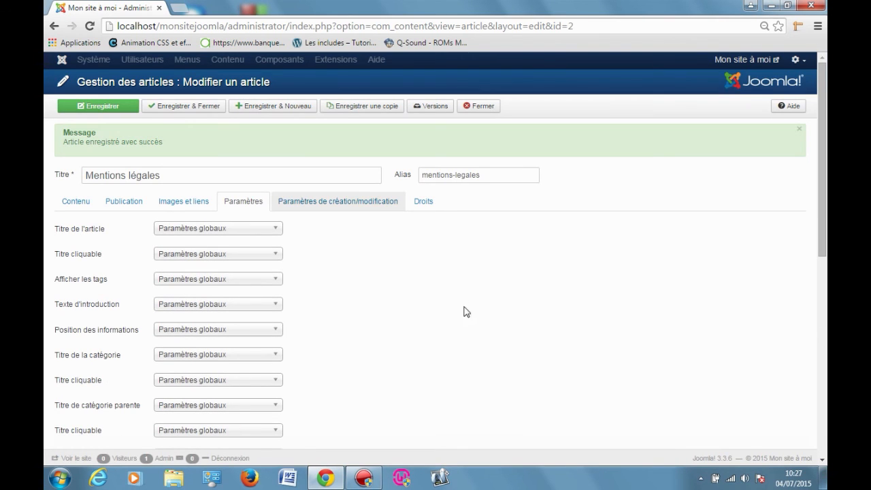
Review the article's creation/modification settings and user-group rights, and save and close the article.
left_click(353, 202)
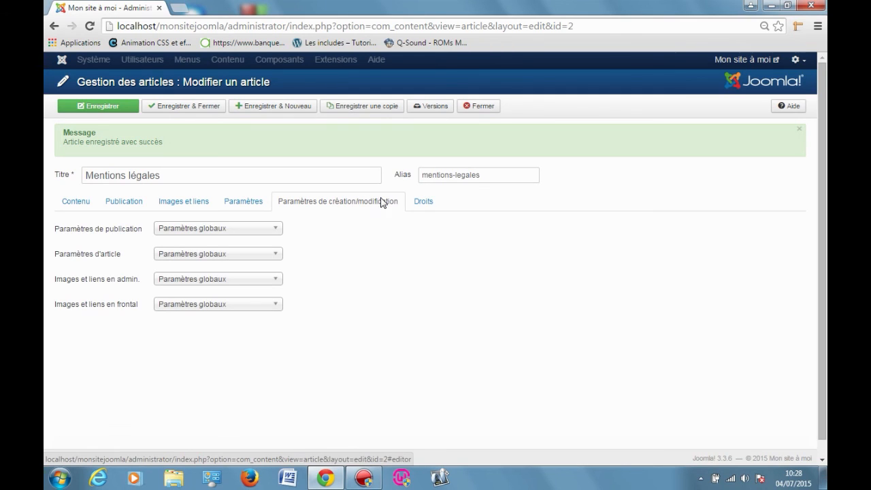
left_click(423, 205)
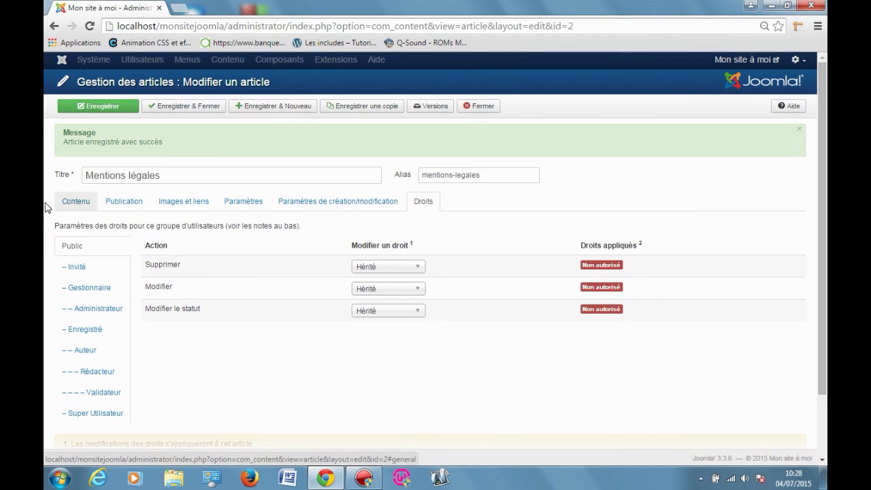
left_click(77, 202)
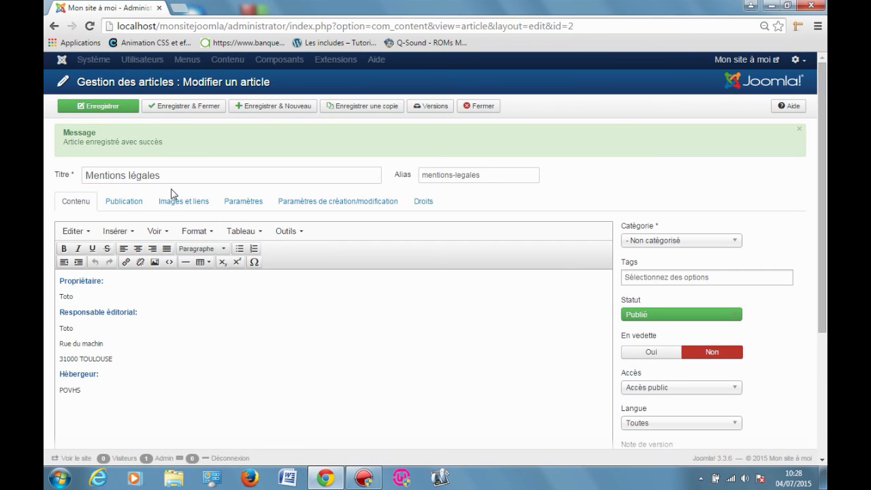
left_click(179, 109)
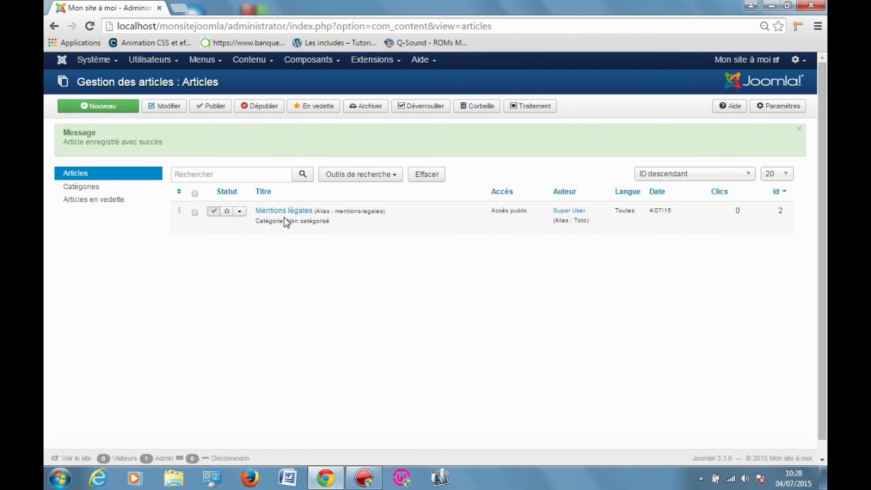
Create a new article titled "Conditions générales d'utilisation" with the body text "bla bla".
left_click(124, 111)
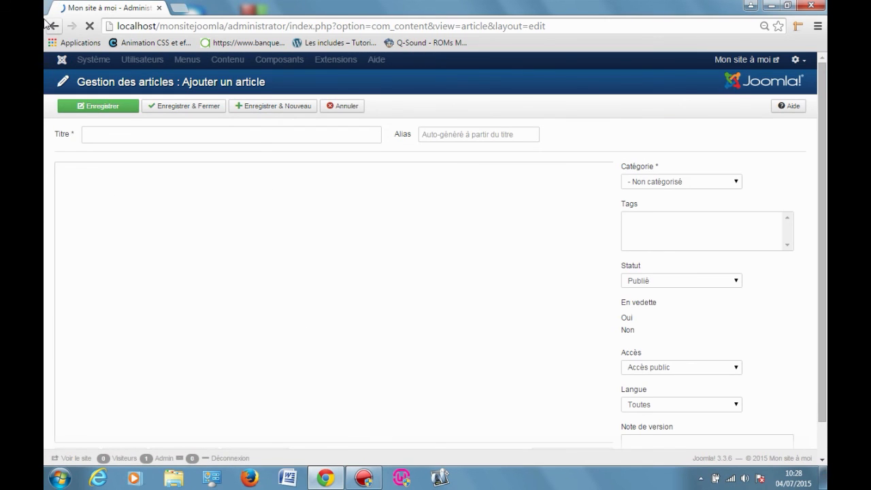
left_click(115, 135)
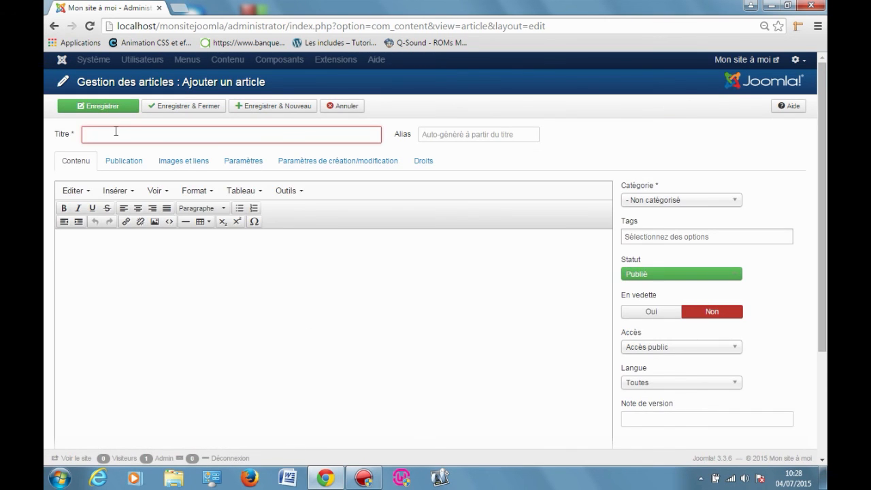
type("Conditions générales d'uti")
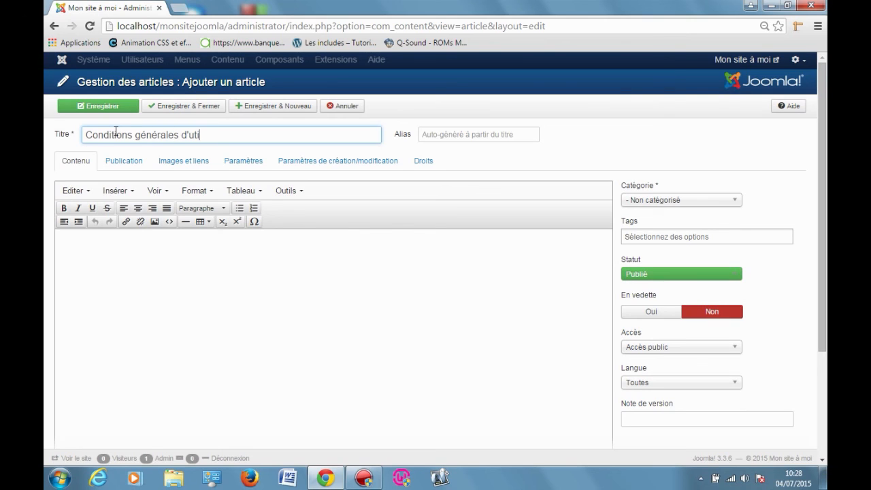
type("lisation")
left_click(111, 340)
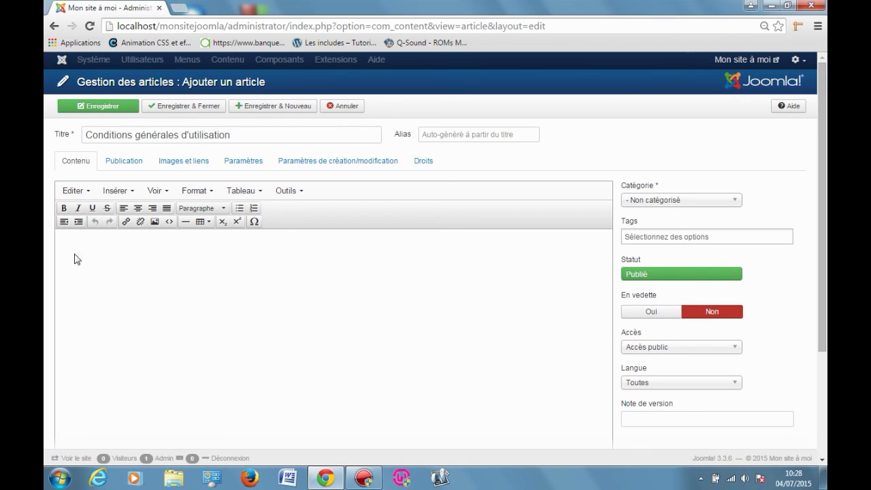
type("bla bla")
Examine the access levels and languages available for the new article, keeping Accès public and Toutes.
scroll(799, 286, "down", 2)
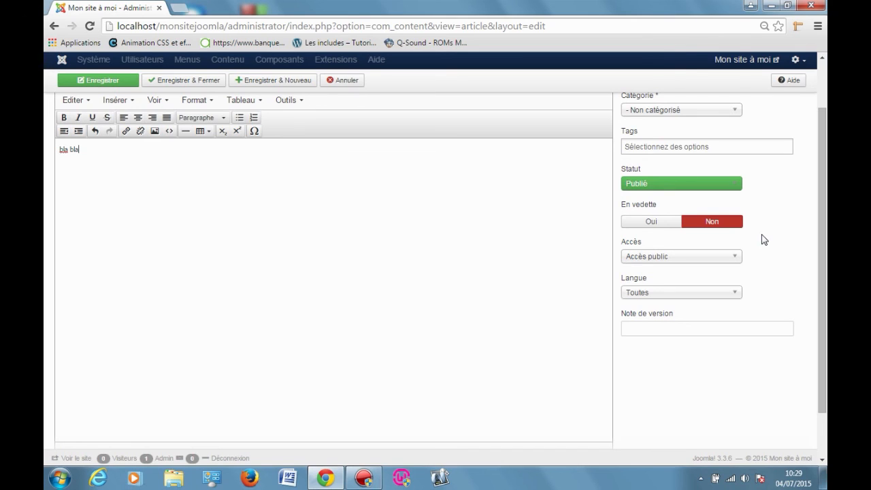
left_click(726, 259)
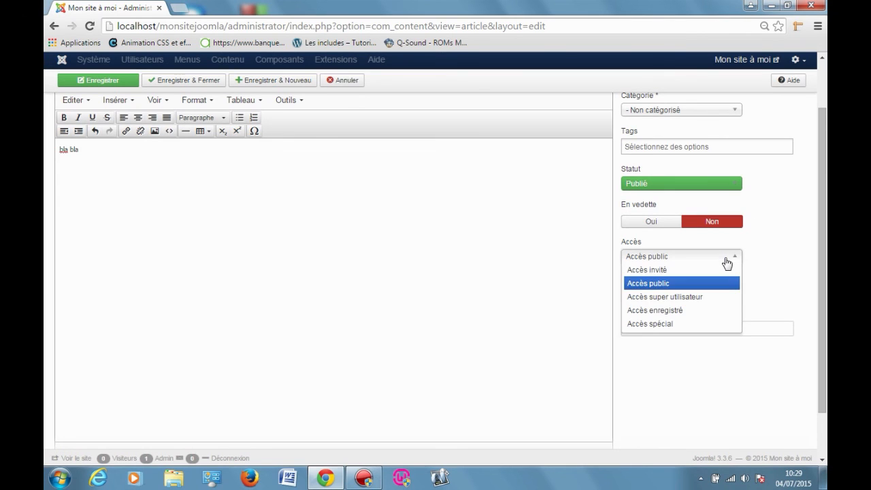
left_click(690, 283)
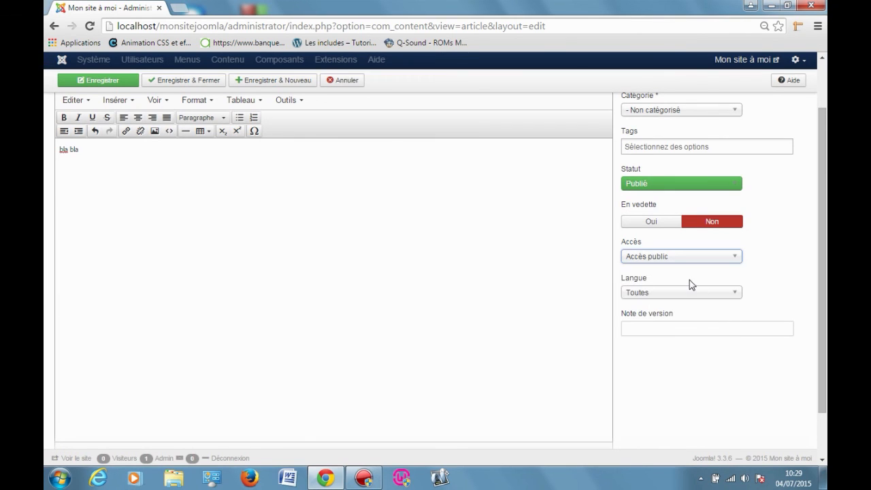
left_click(731, 260)
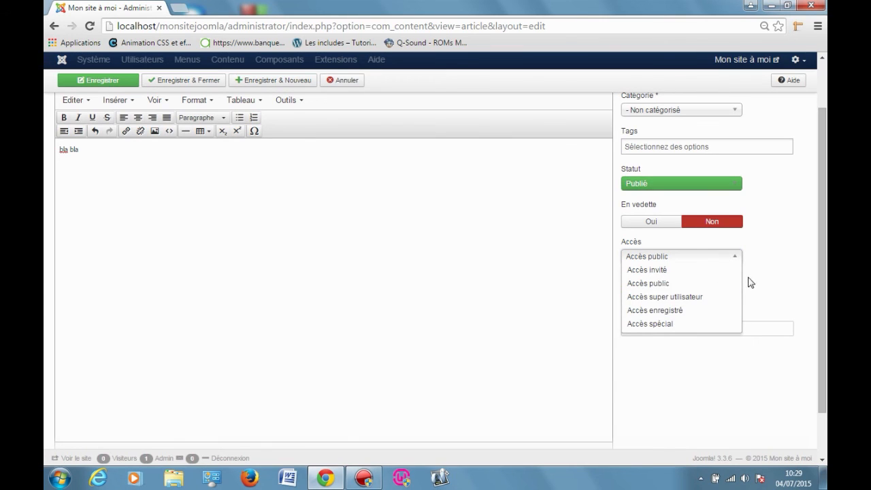
left_click(751, 281)
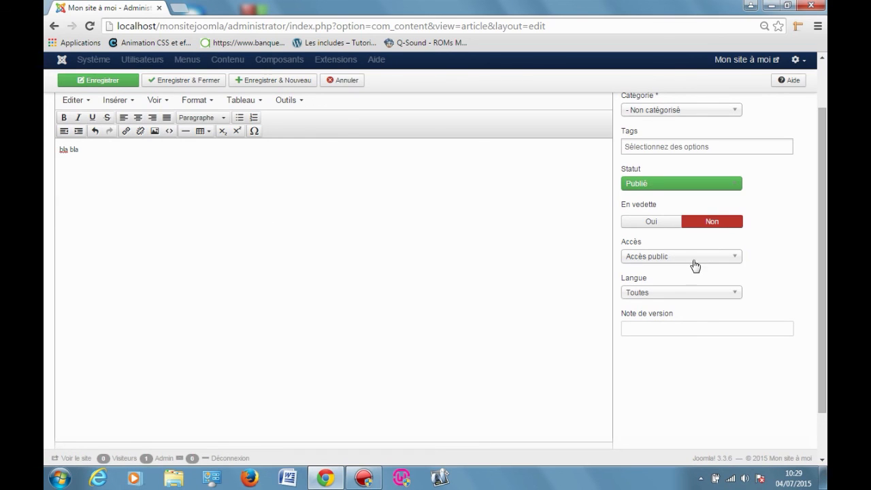
left_click(658, 295)
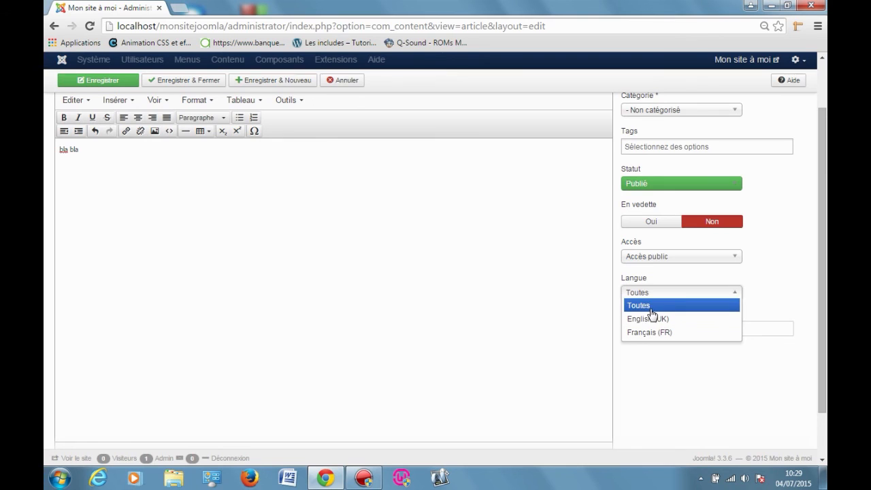
left_click(652, 312)
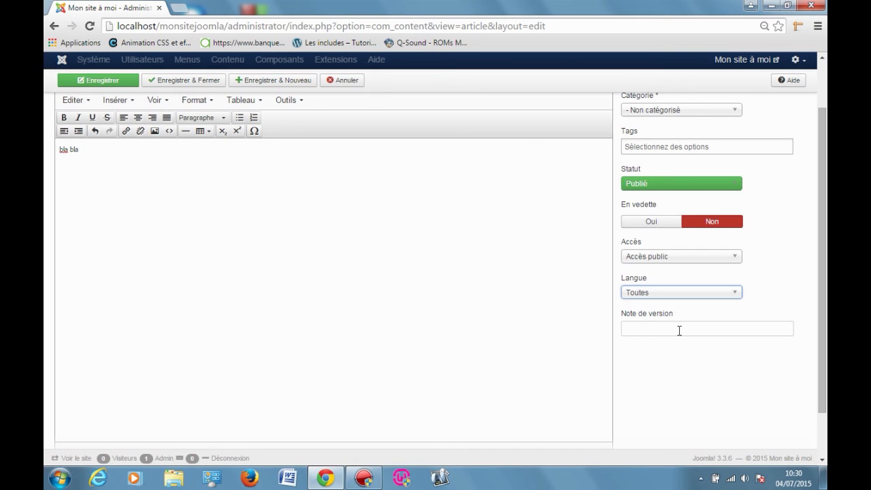
left_click(746, 383)
Save and close the "Conditions générales d'utilisation" article.
scroll(749, 388, "up", 2)
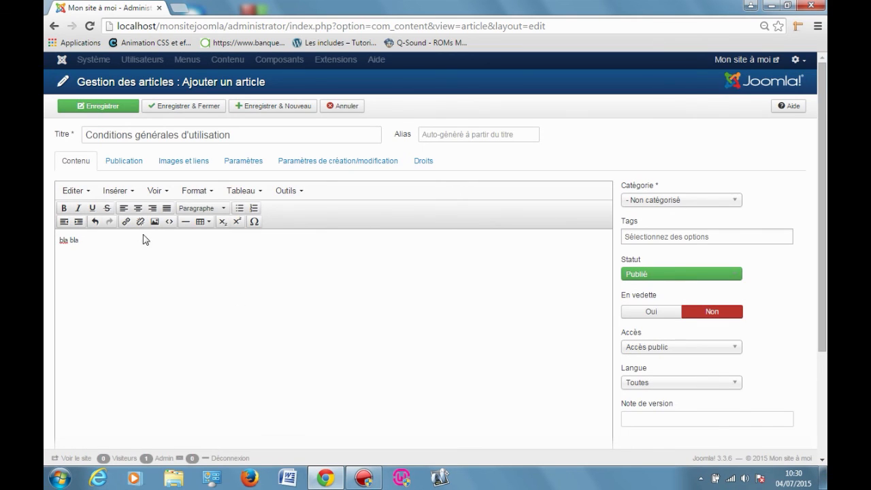
left_click(175, 110)
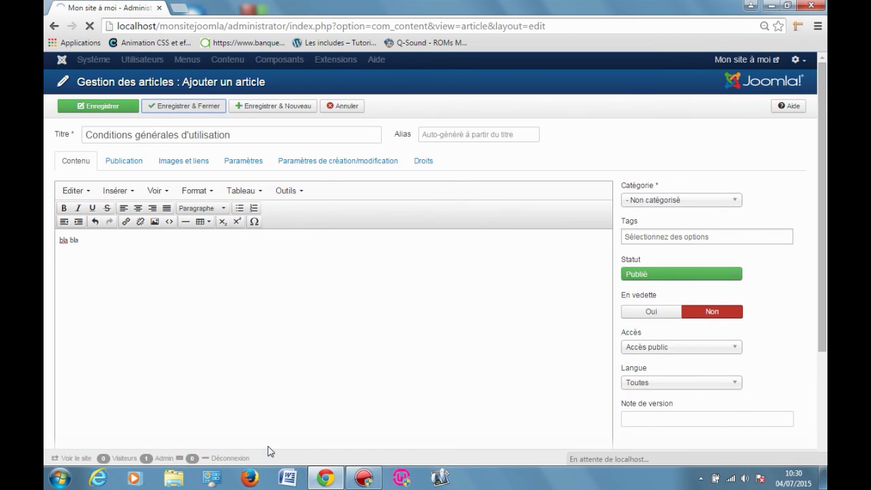